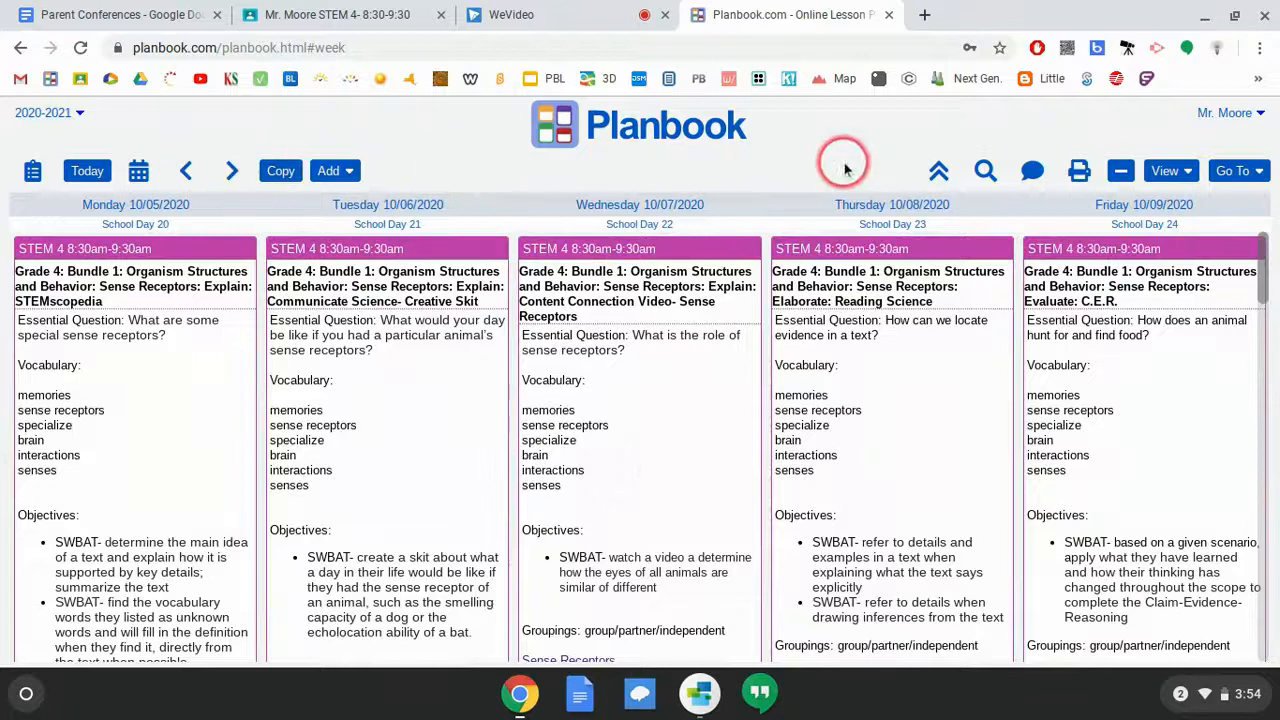
- Check the Mr. Moore account menu, then show the Go To panel listing the planbook's areas
click(1235, 119)
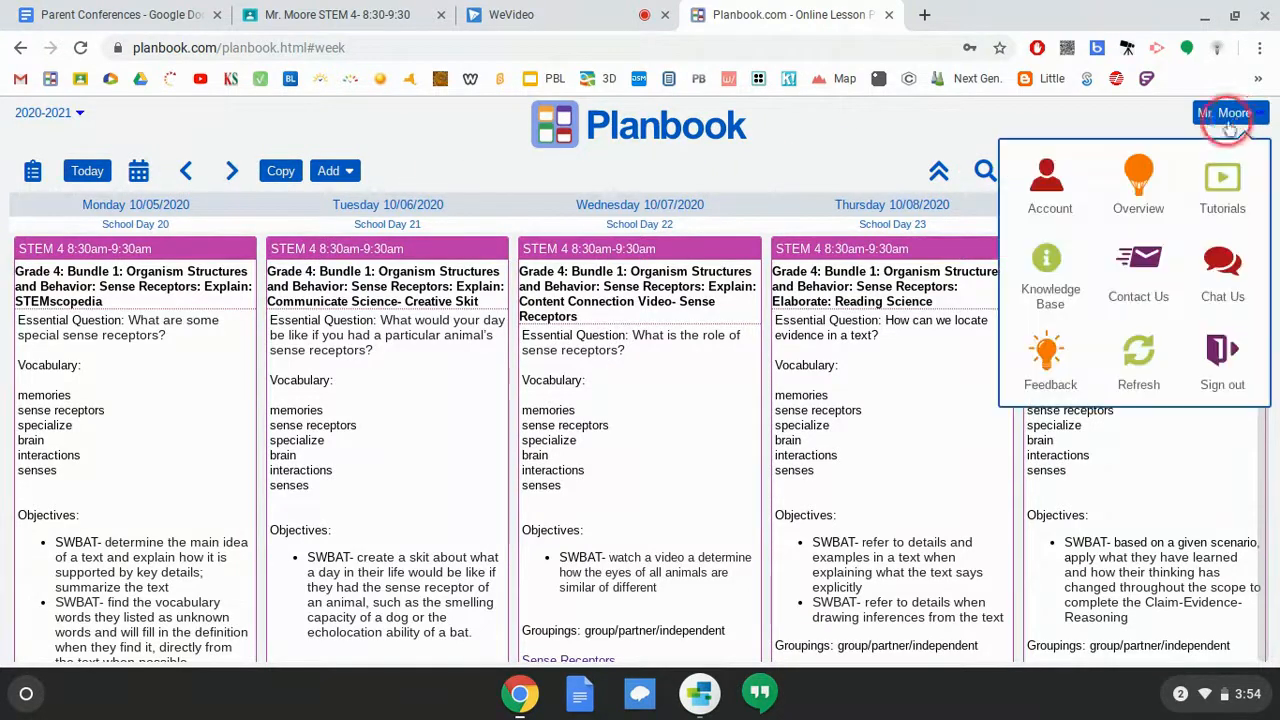
click(809, 160)
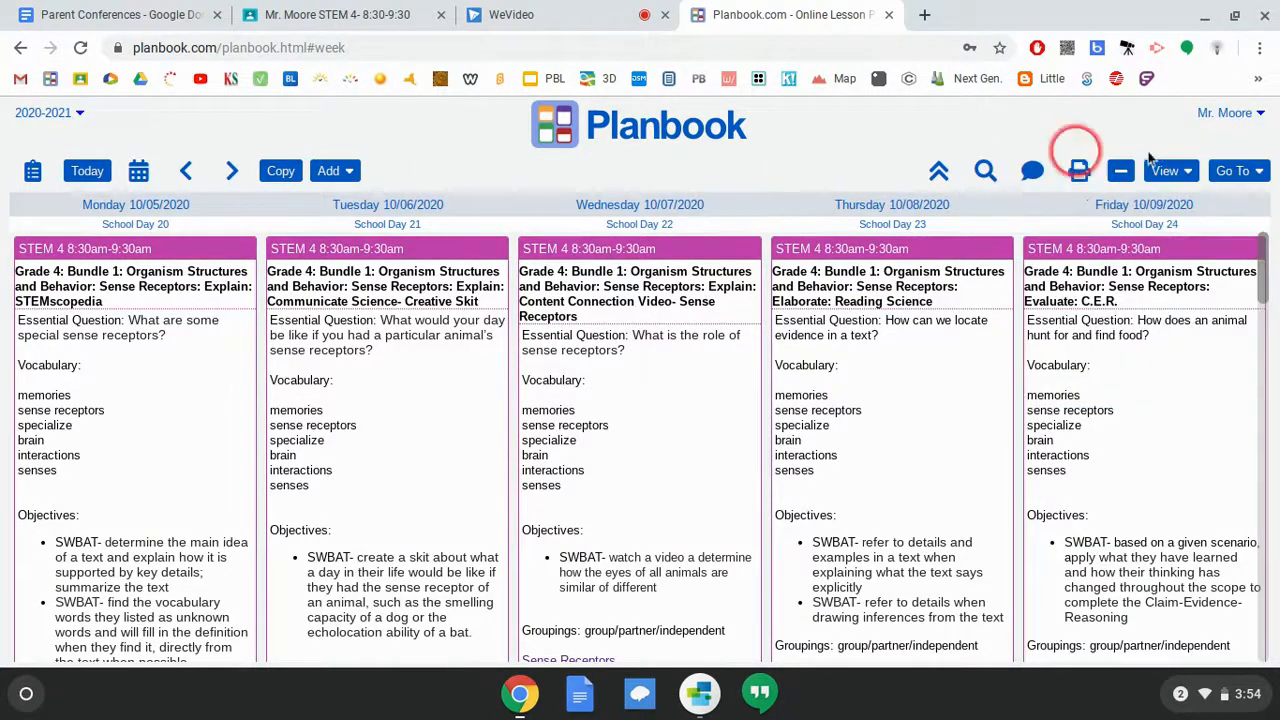
click(1238, 171)
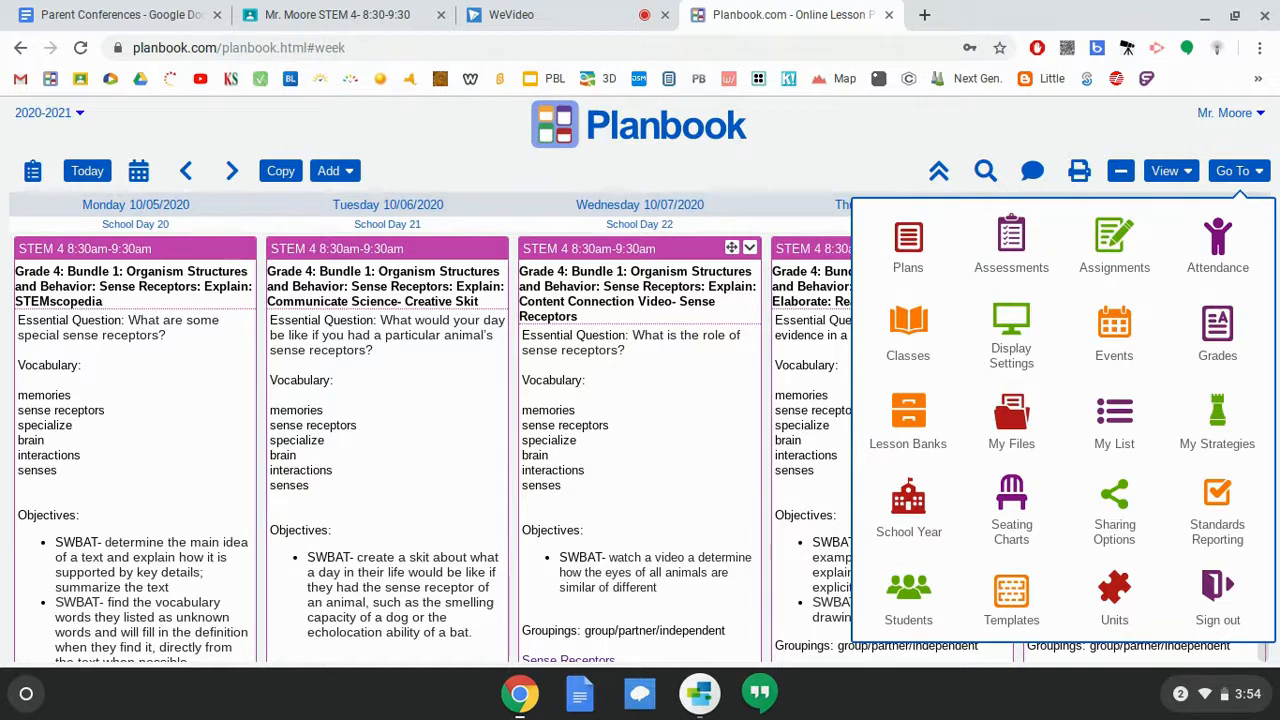
- Go to Sharing Options and expand the View - Parent and View - Students settings
click(830, 412)
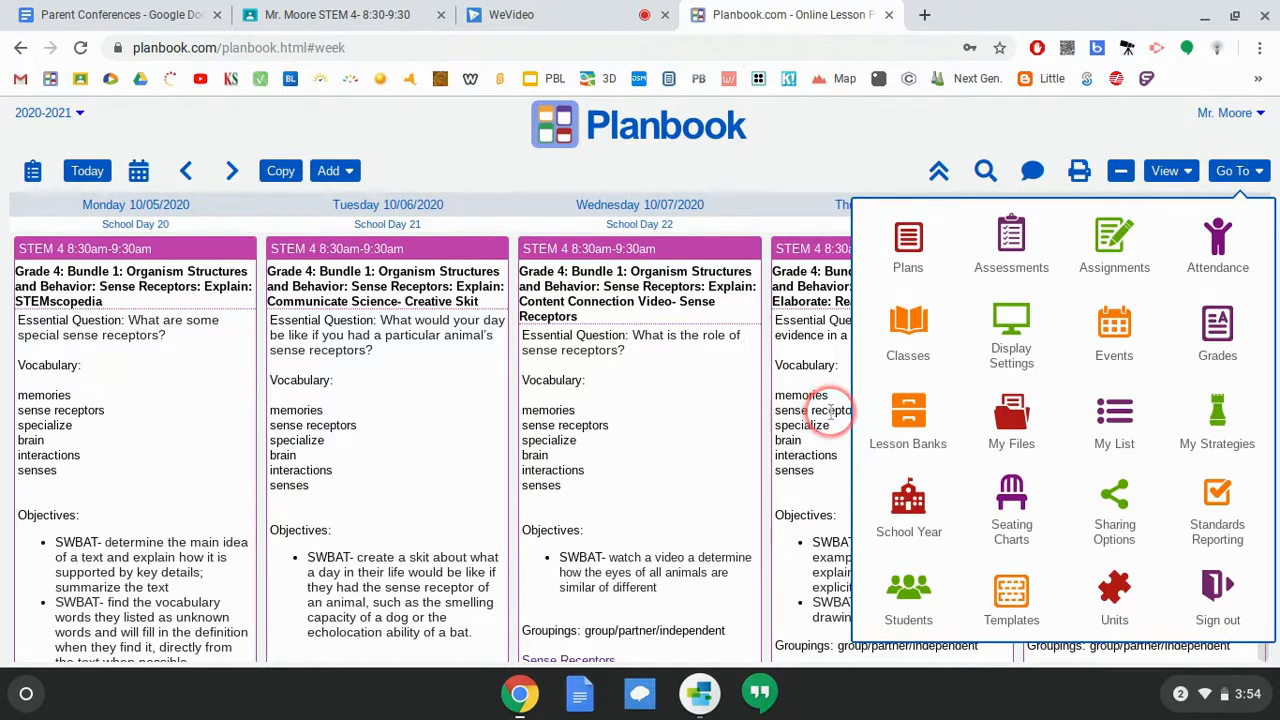
click(1114, 497)
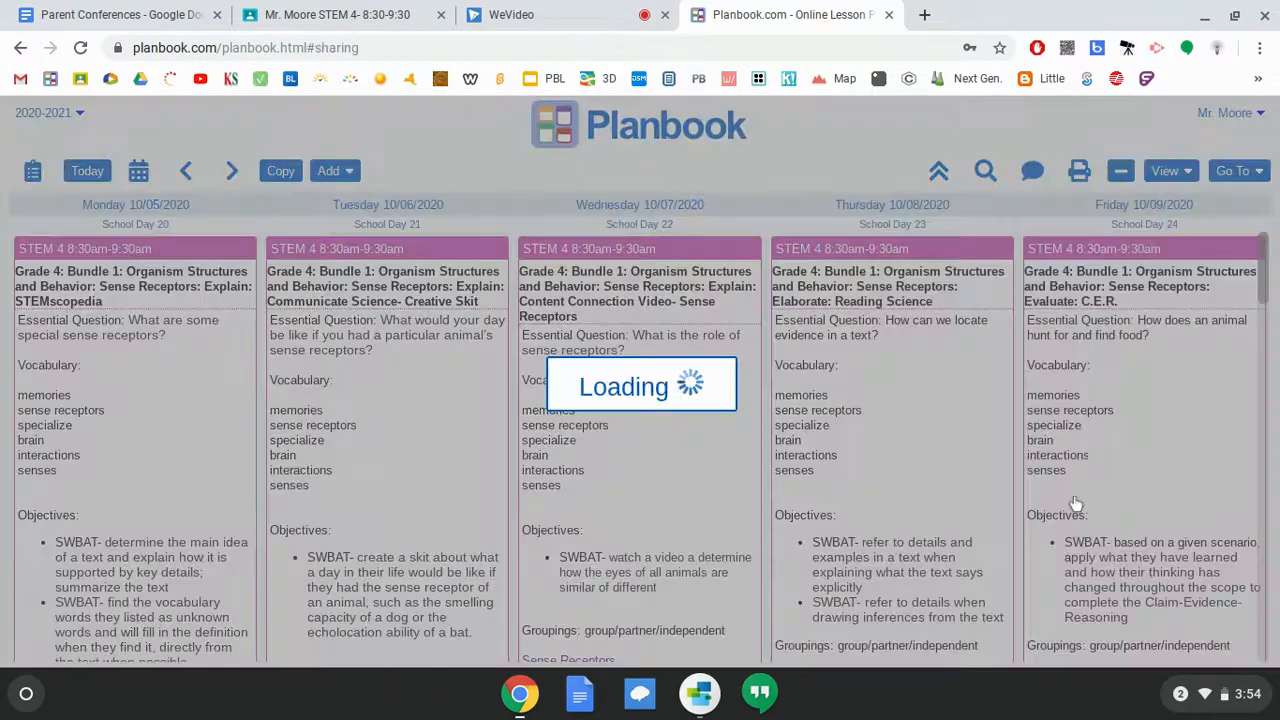
click(540, 390)
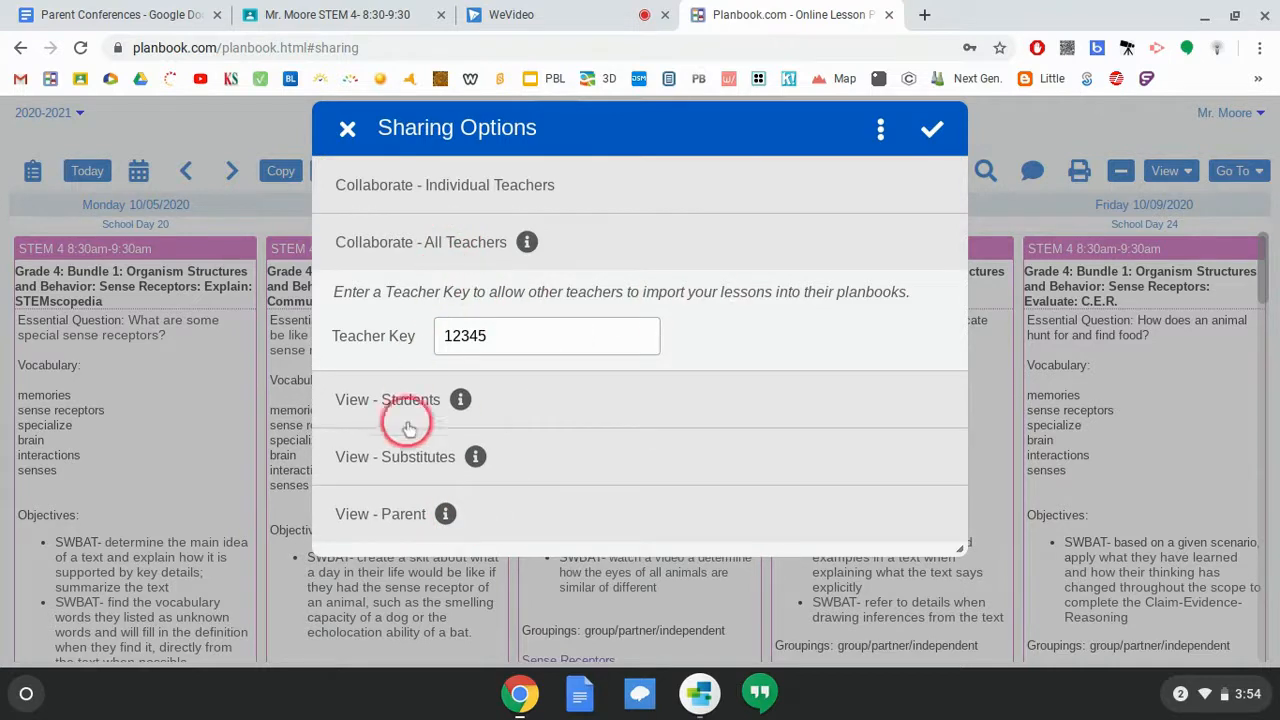
click(479, 527)
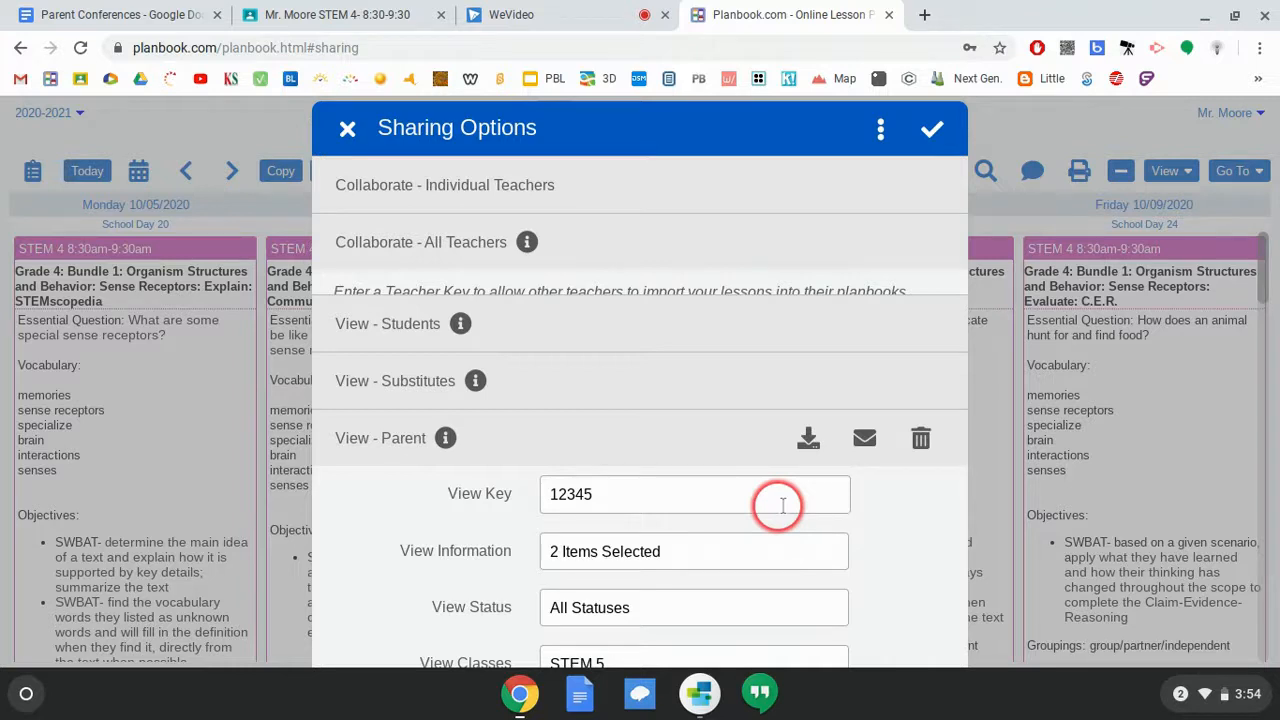
click(884, 312)
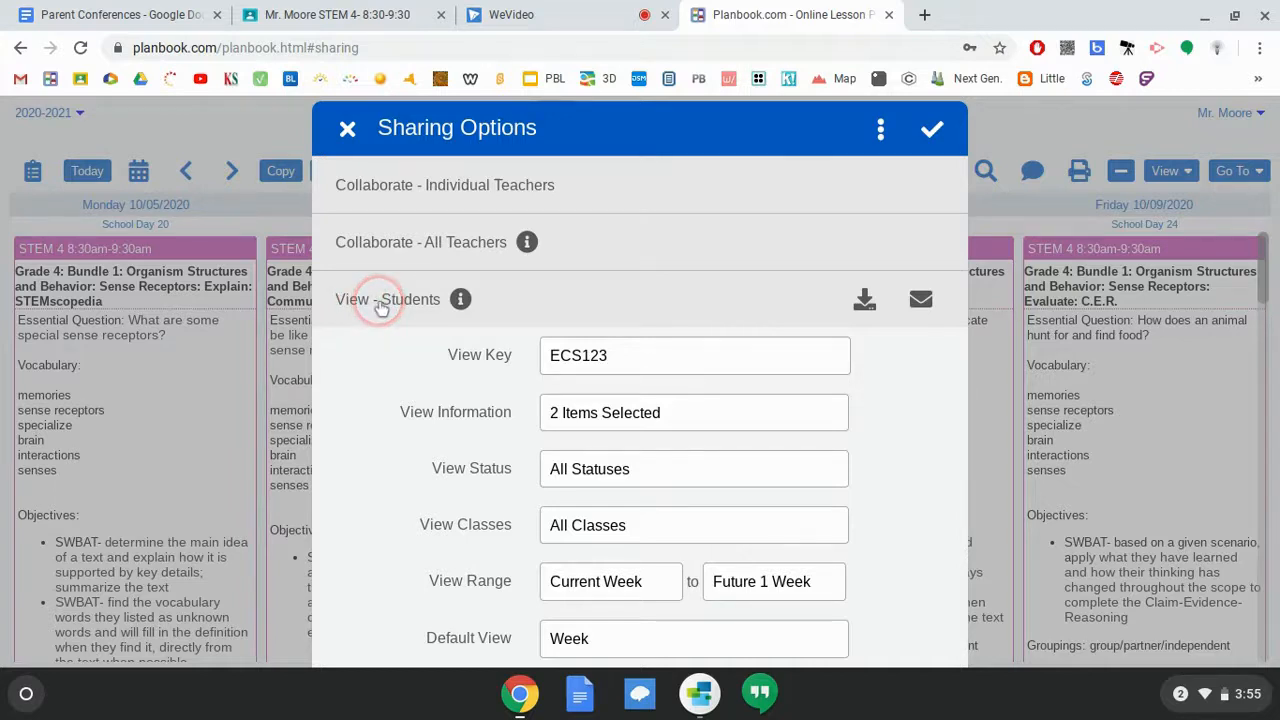
- Expand View - Substitutes to review its view key, All Items, All Statuses, All Classes and all weeks
scroll(380, 306, down, 2)
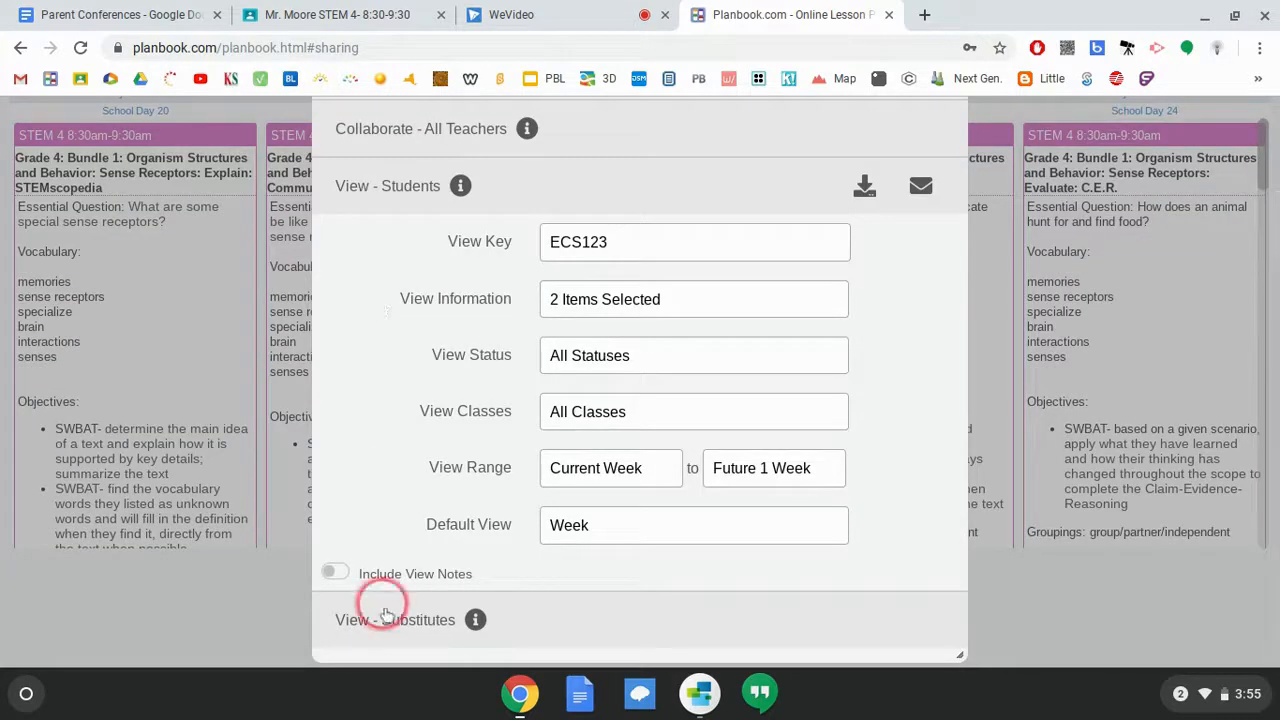
mouse_move(393, 633)
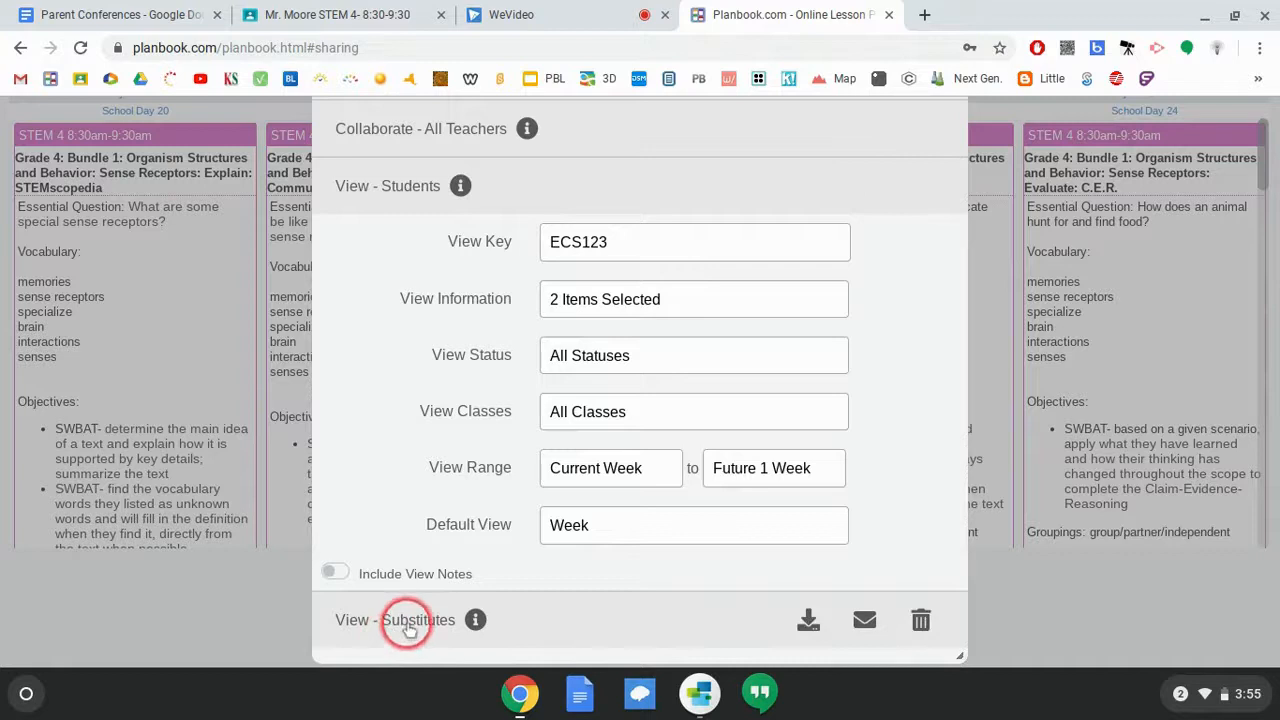
click(597, 621)
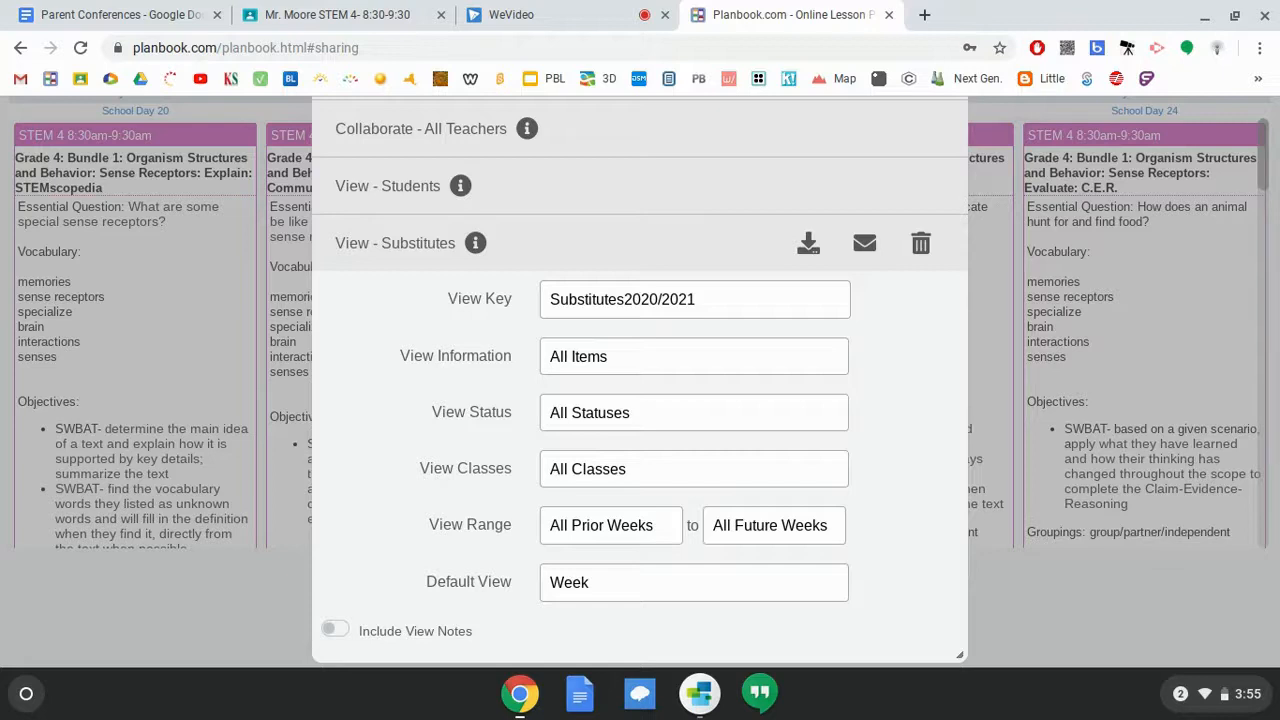
click(685, 370)
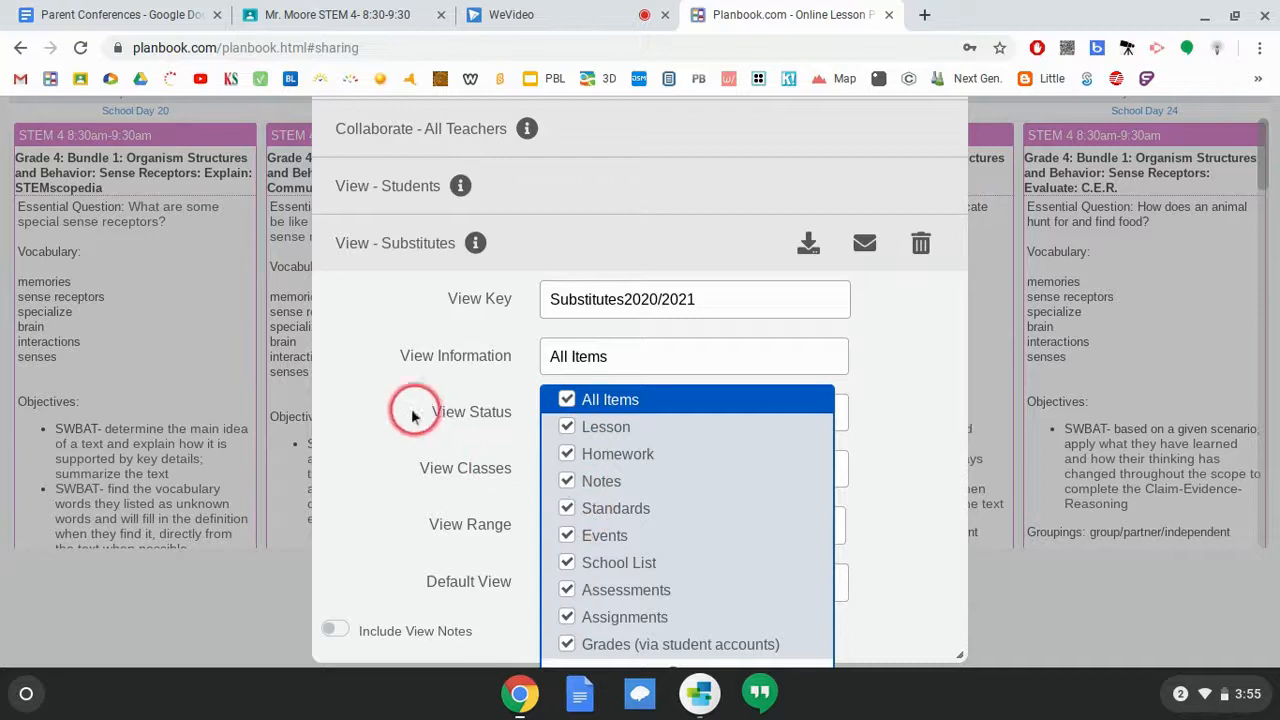
click(490, 415)
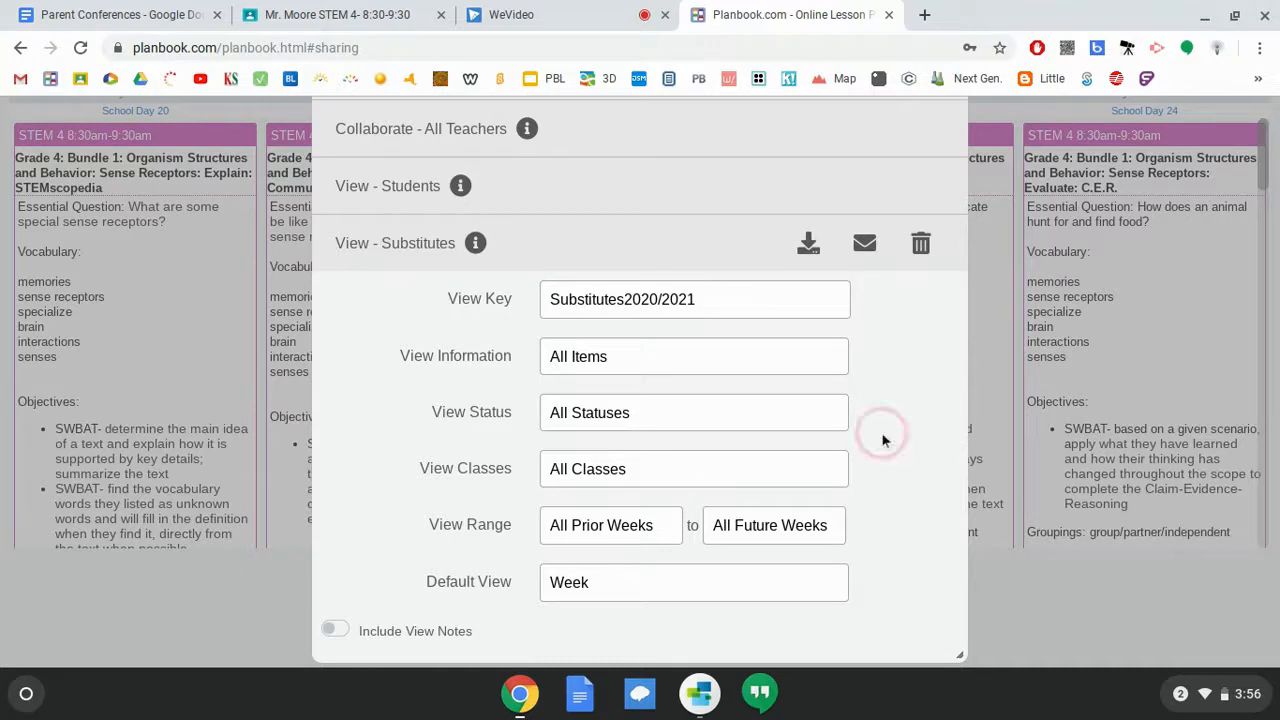
- Download the substitute viewLinks text file, open it, and copy the school-year view link
click(810, 246)
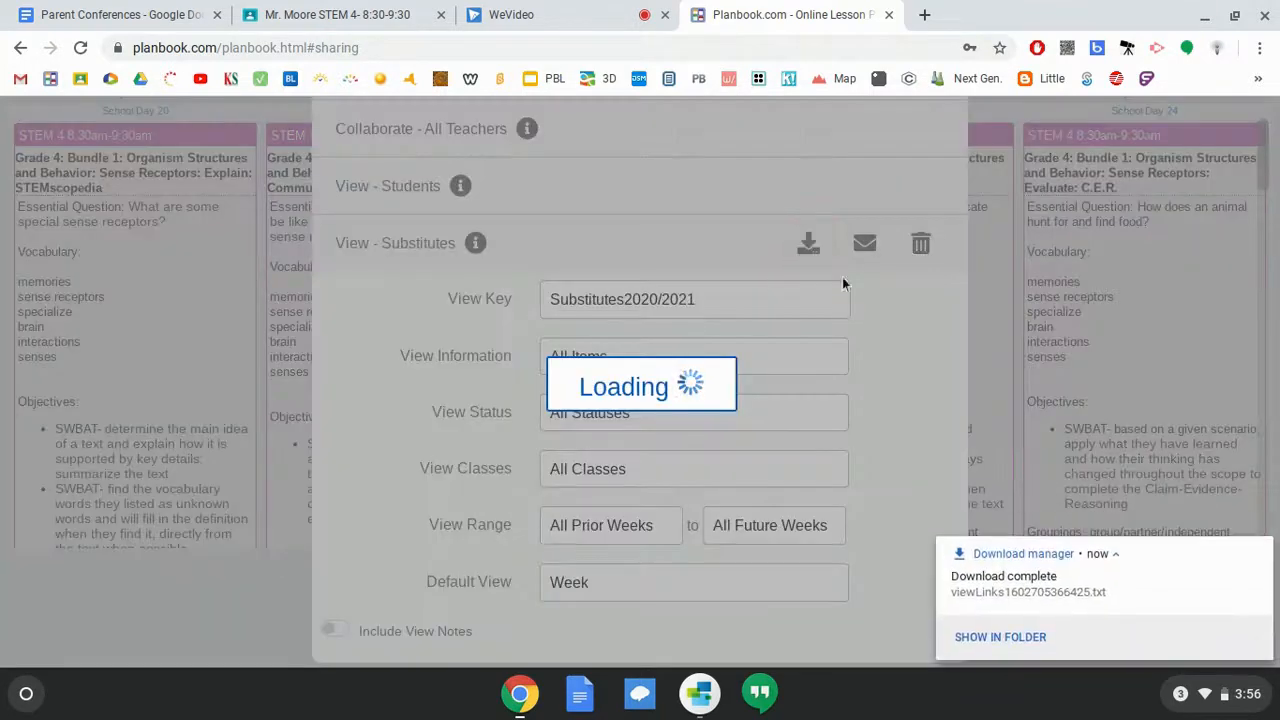
click(1013, 583)
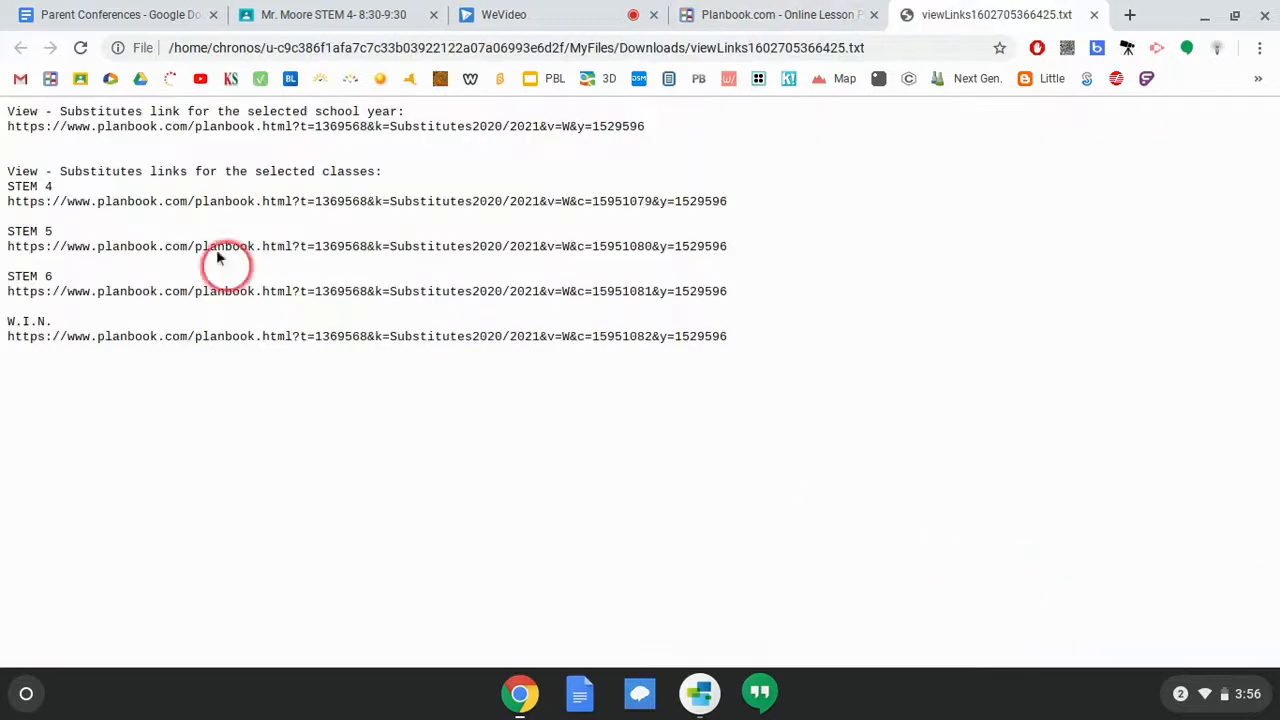
drag(10, 187, 735, 205)
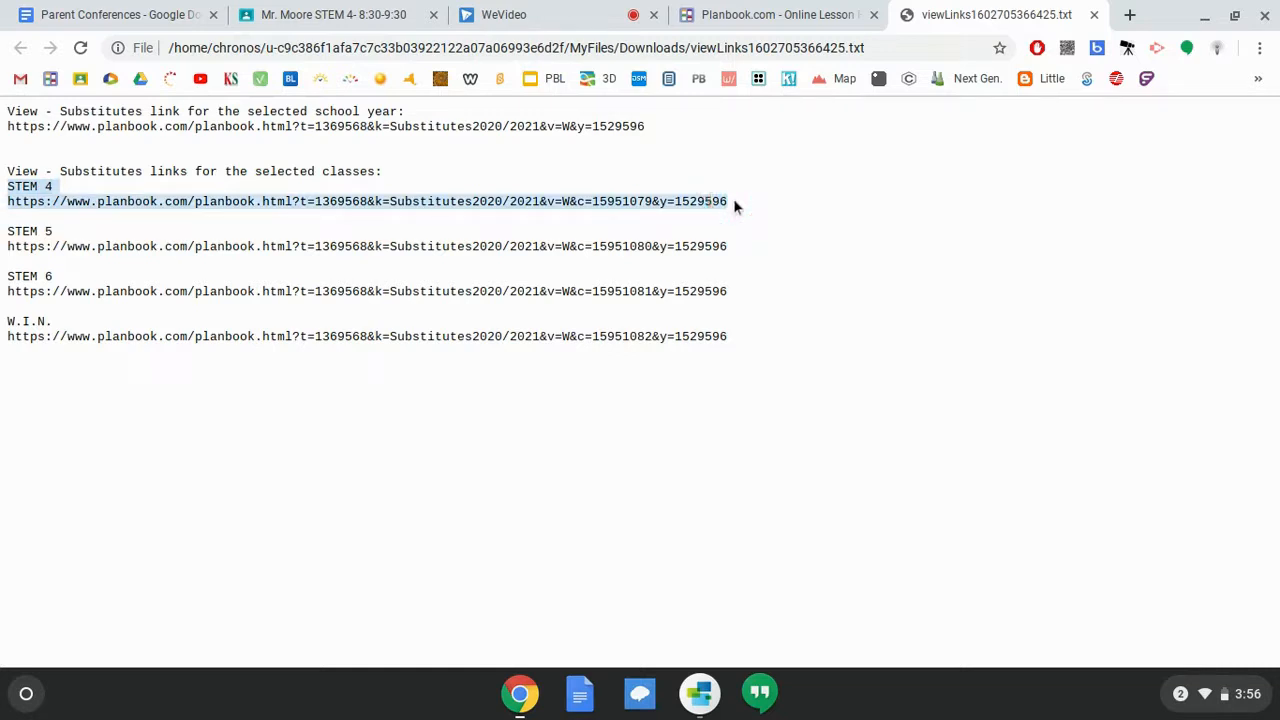
click(668, 136)
drag(668, 136, 10, 128)
key(ctrl+c)
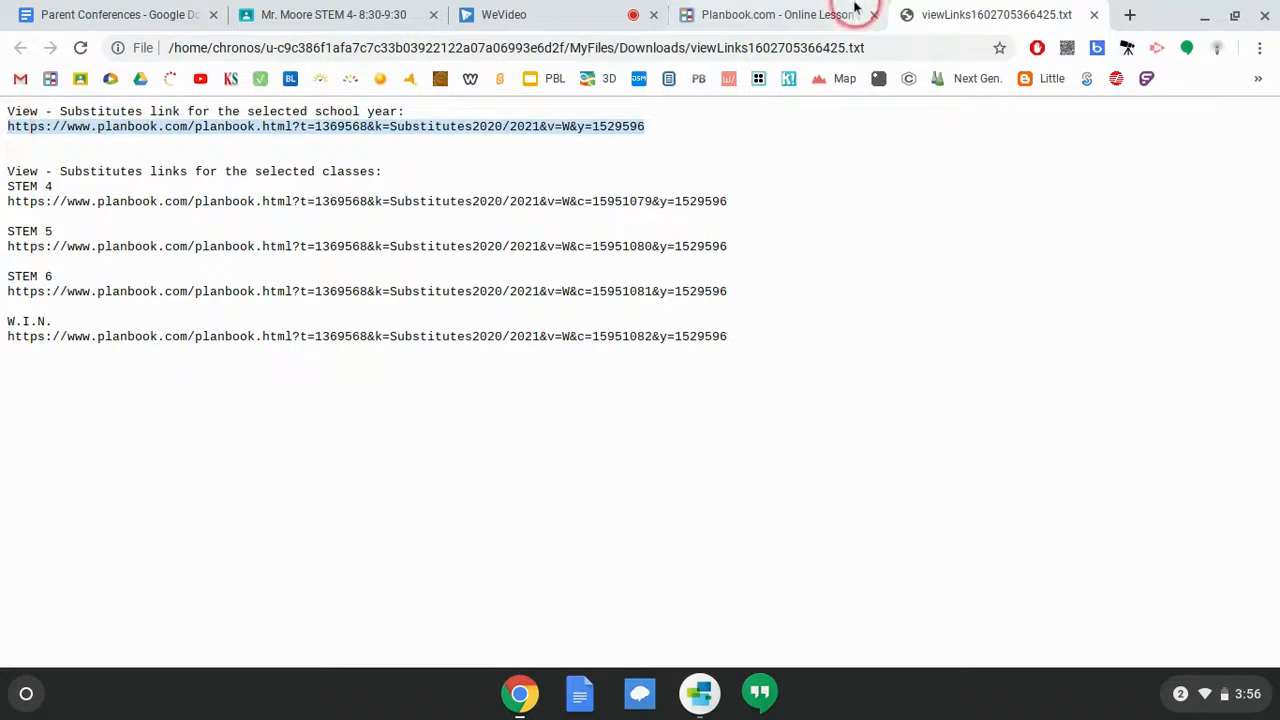
- Load the substitute school-year link in a new tab, showing STEM 4 lessons for 10/12–10/16/2020
click(1132, 16)
key(ctrl+v)
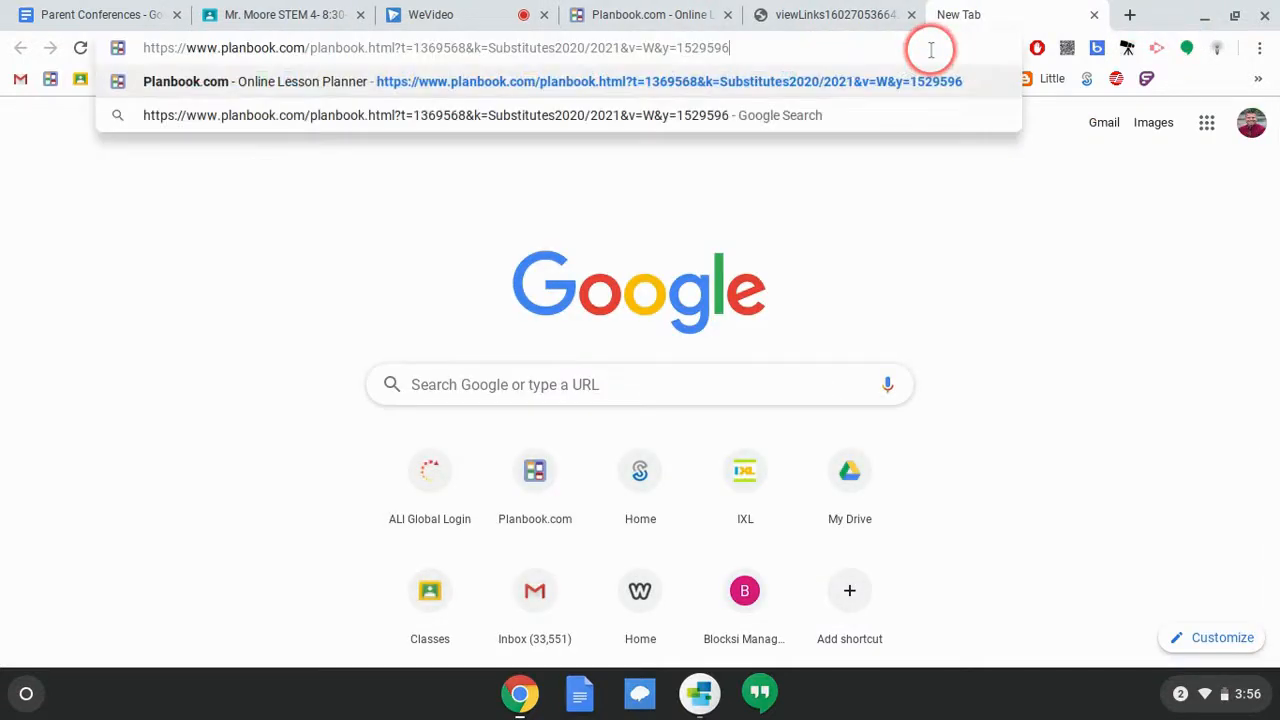
key(Return)
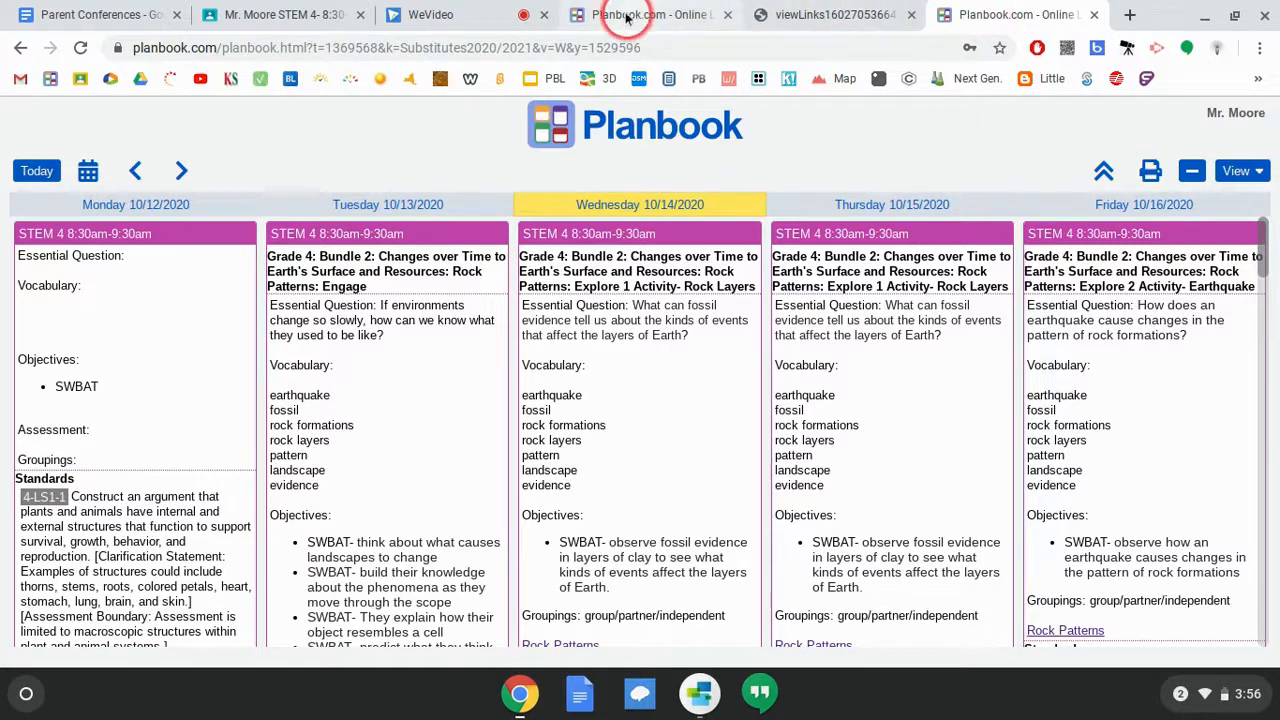
click(478, 128)
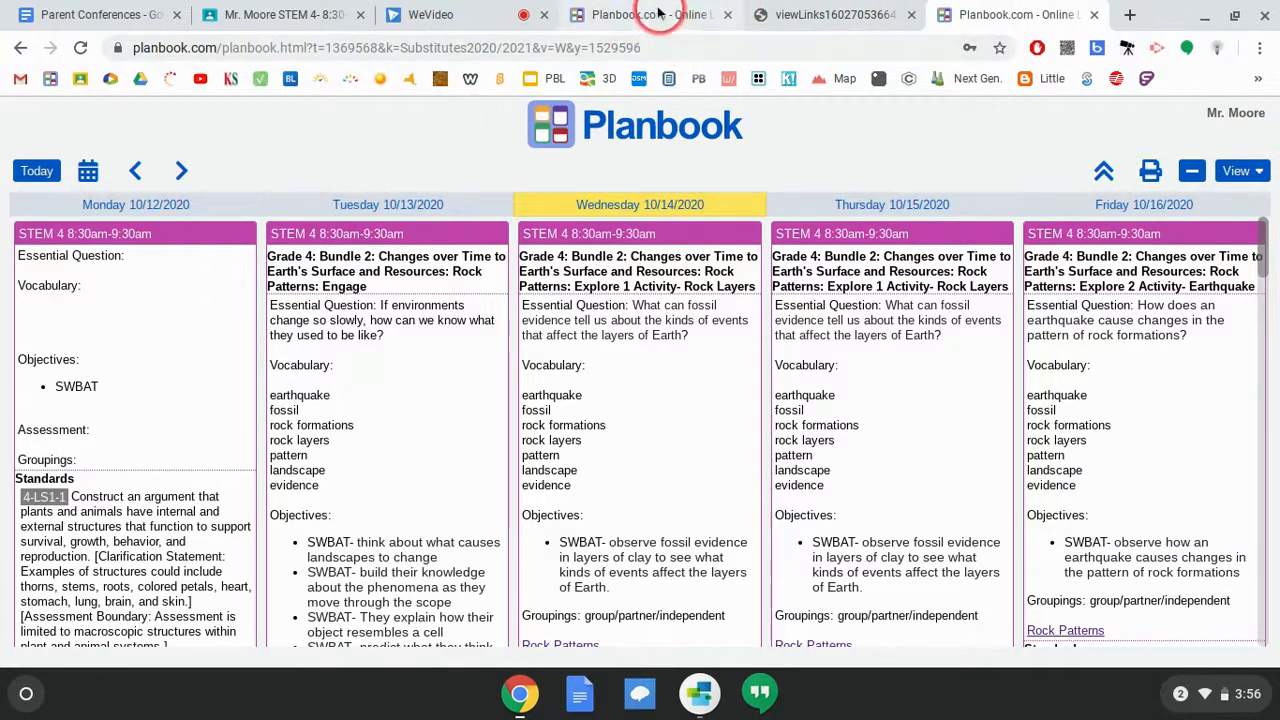
scroll(614, 509, down, 3)
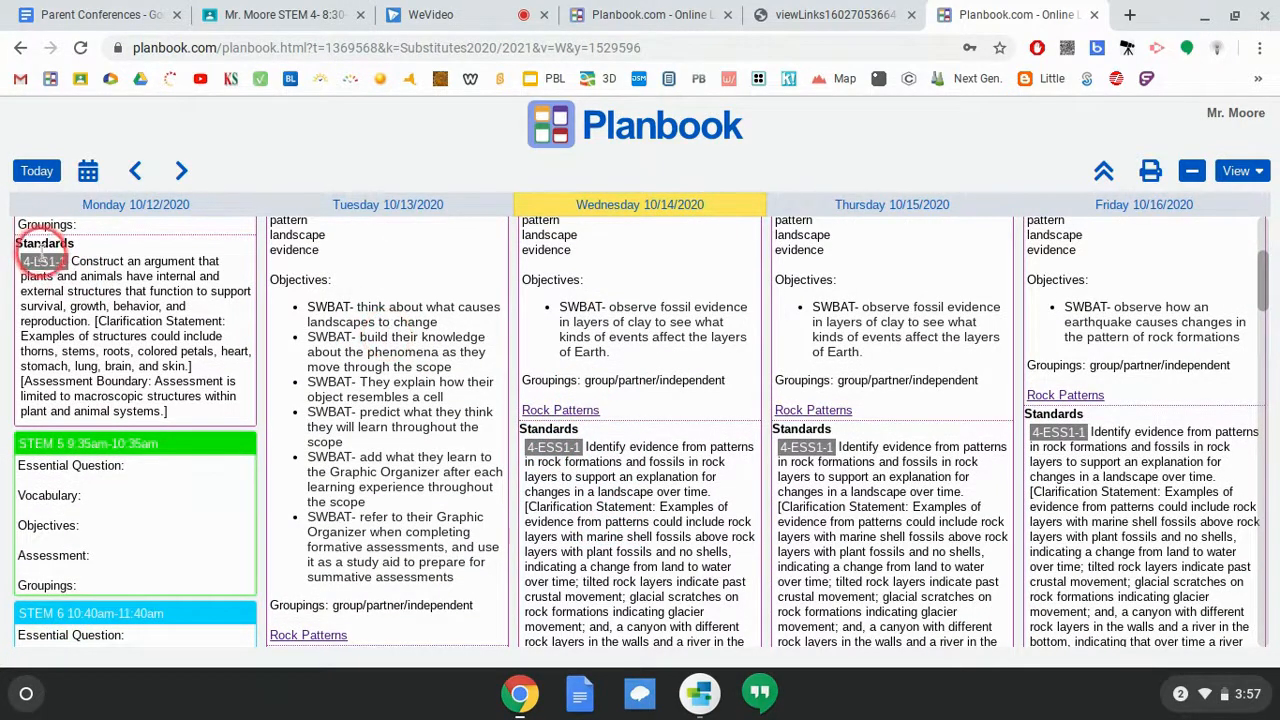
- Back in Sharing Options, add a new view profile named Parent
click(668, 10)
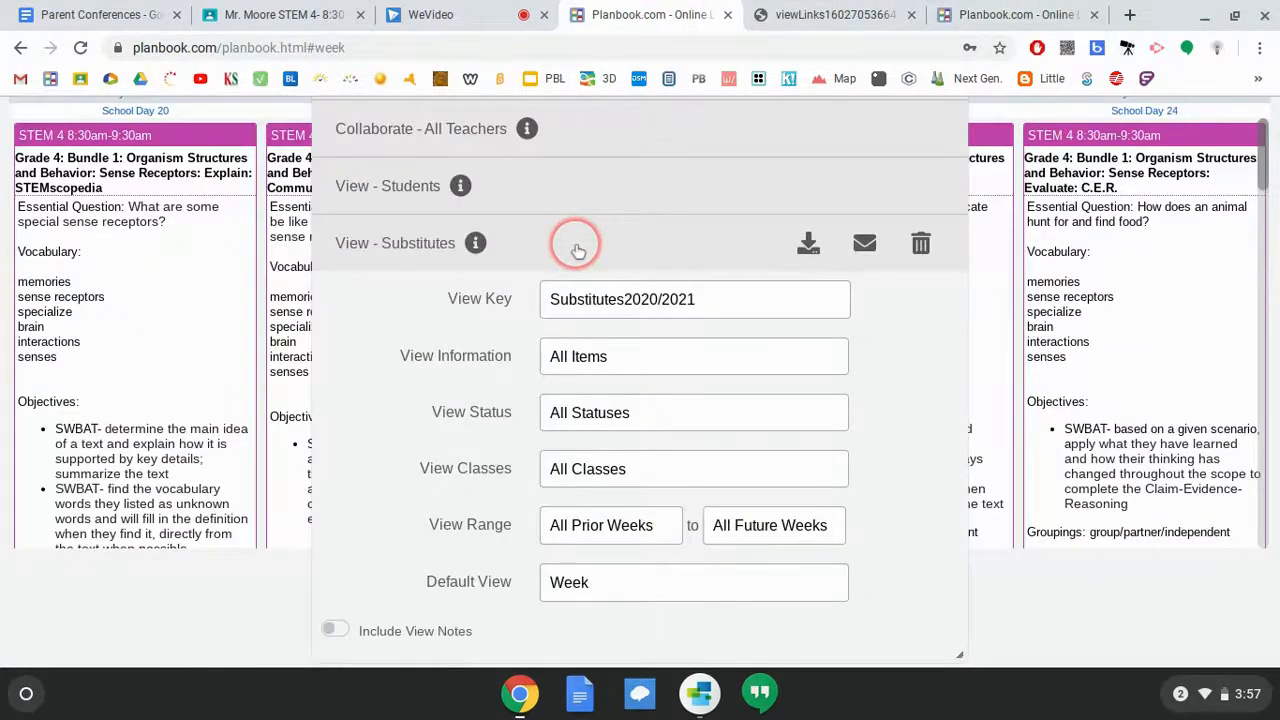
scroll(576, 248, up, 2)
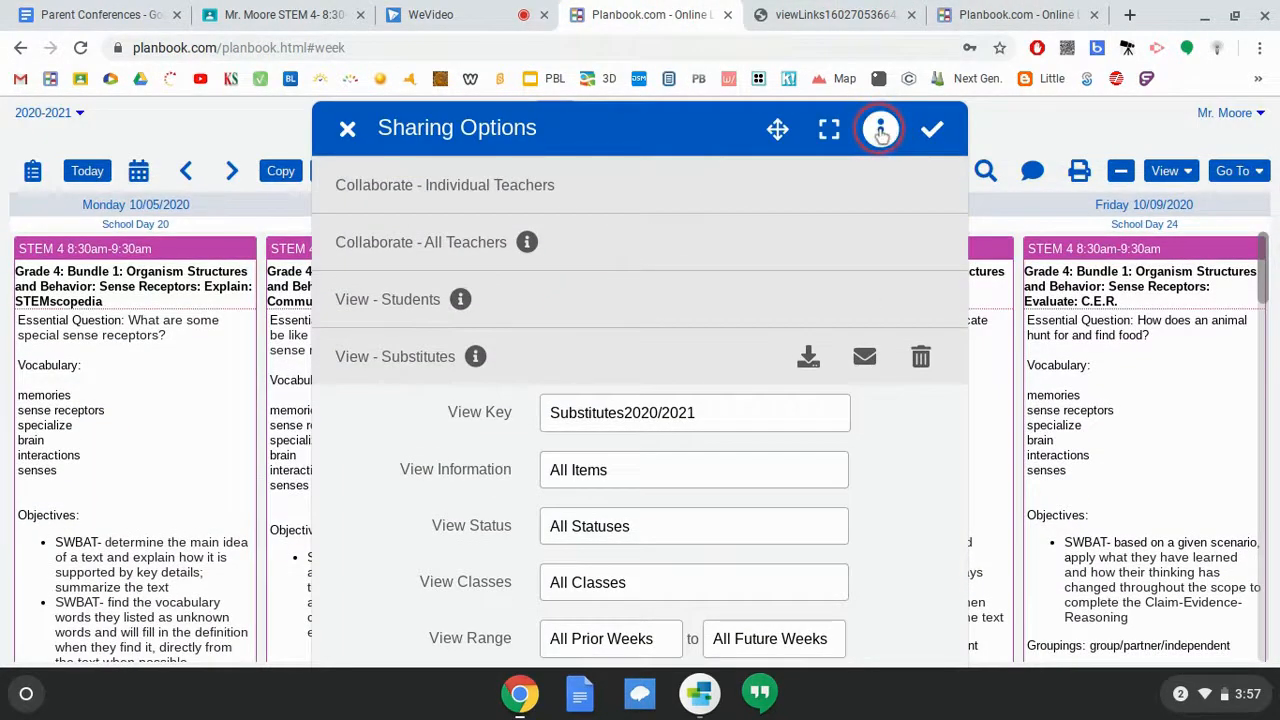
click(880, 130)
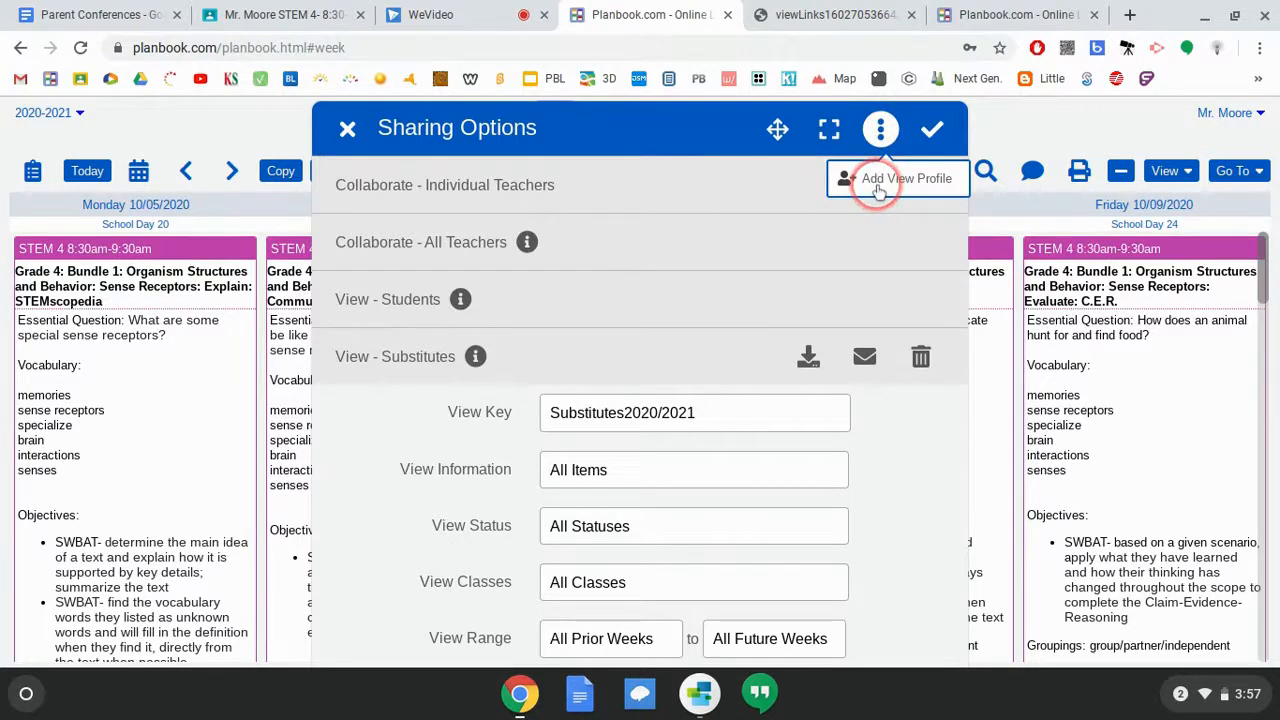
click(877, 190)
click(578, 405)
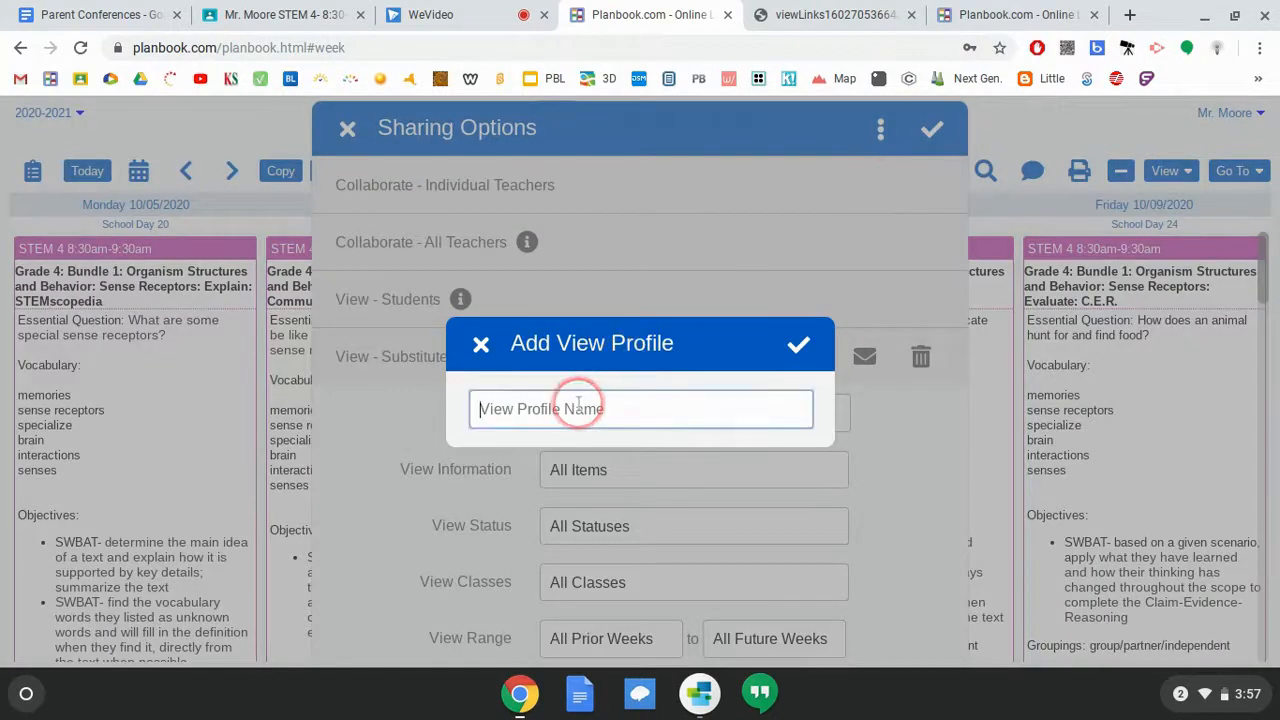
text(Parent)
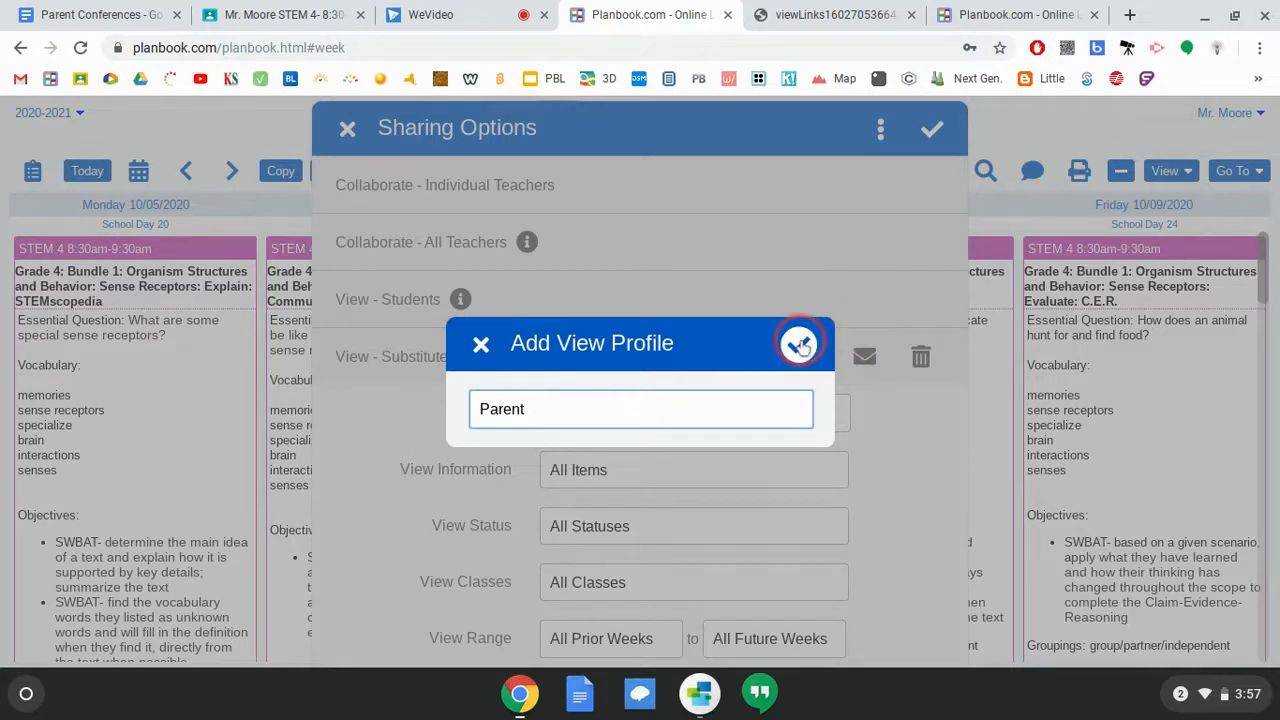
click(799, 344)
- Give the Parent profile a view key and share only Lesson and Homework information
click(699, 472)
text(12345)
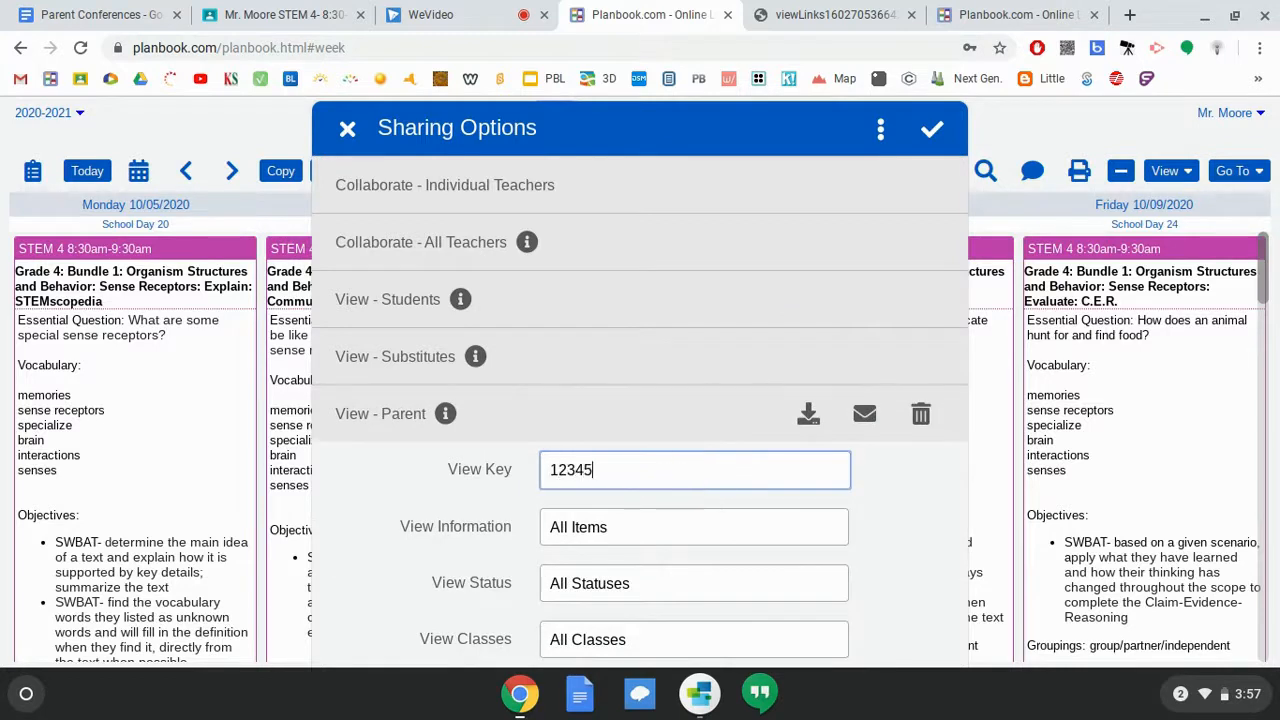
click(642, 532)
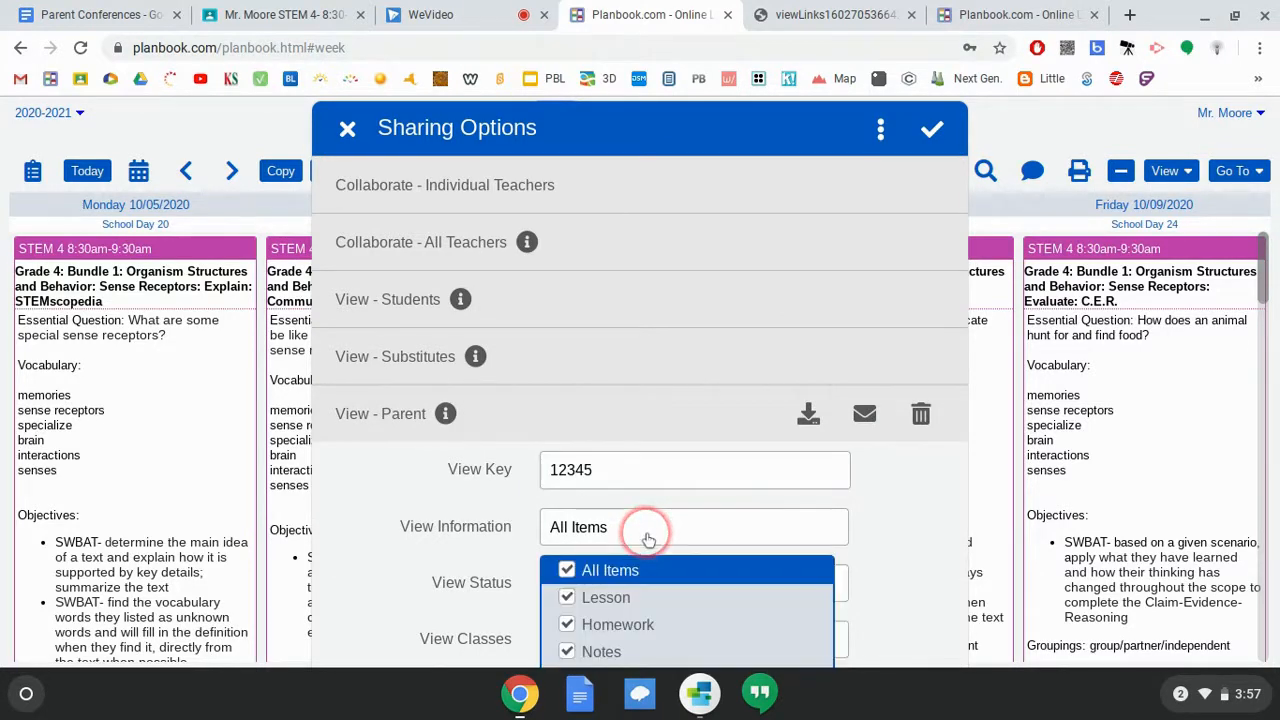
click(566, 570)
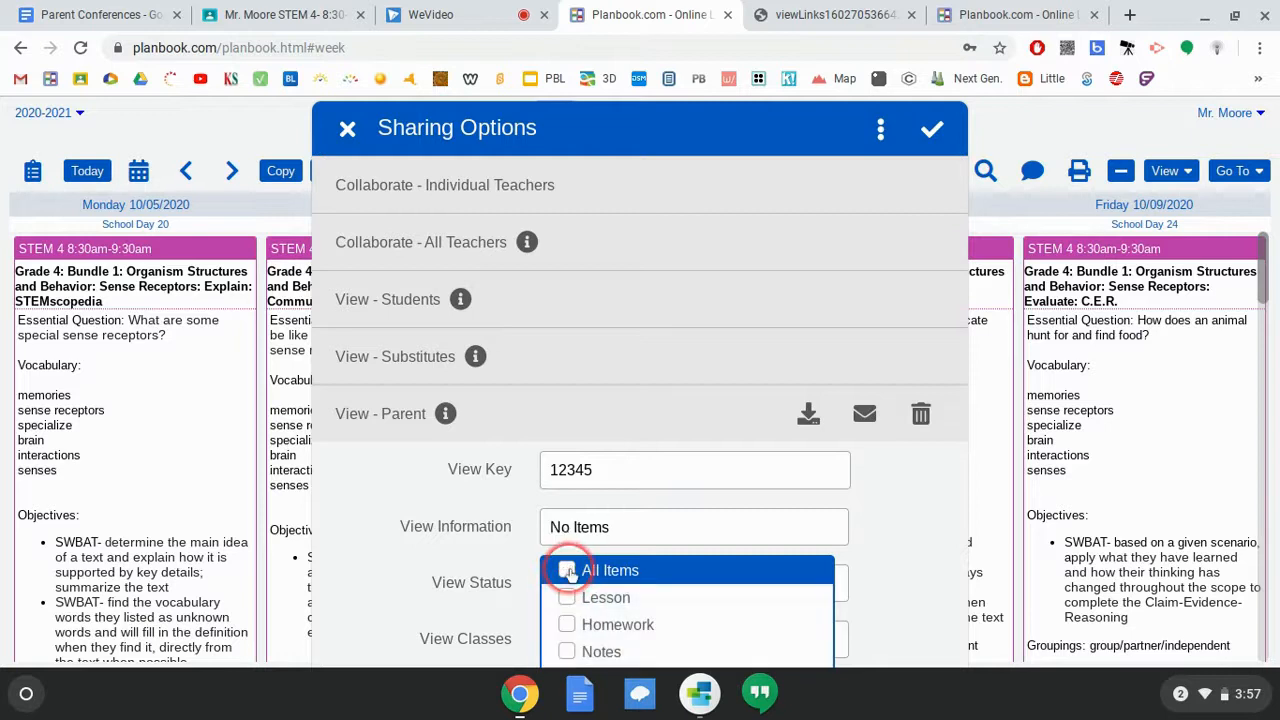
click(566, 597)
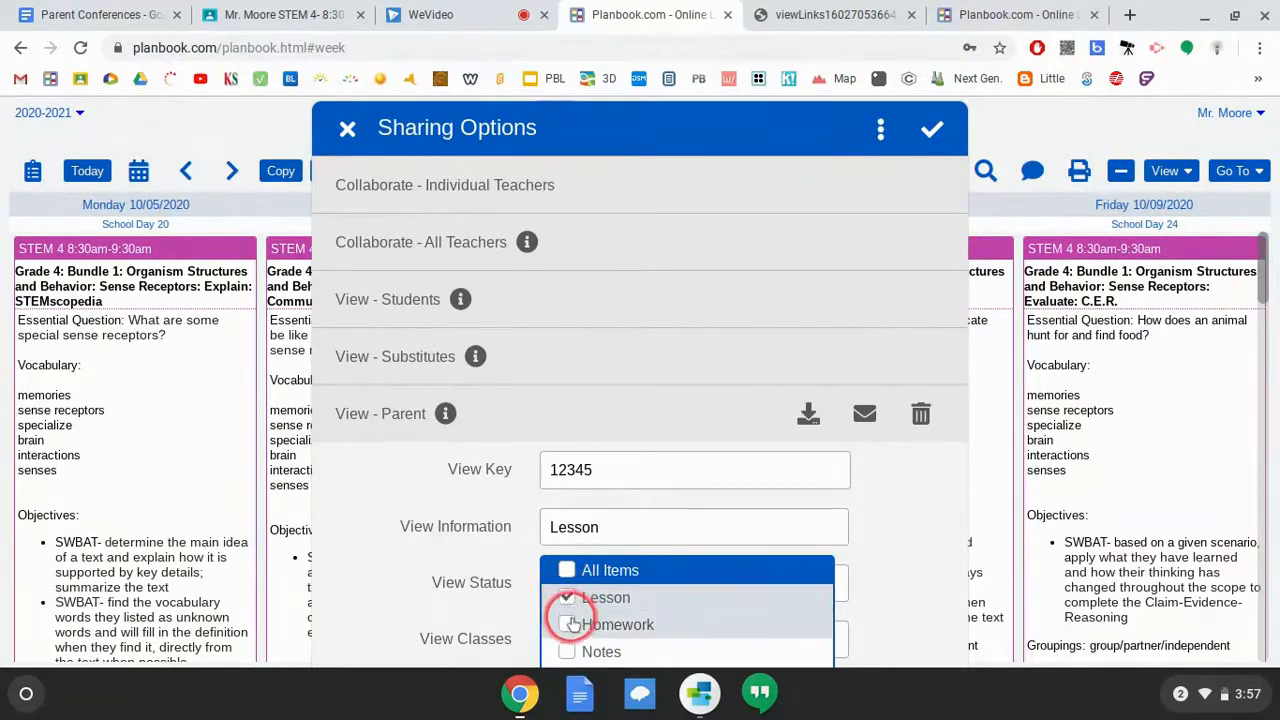
click(567, 625)
scroll(346, 534, down, 3)
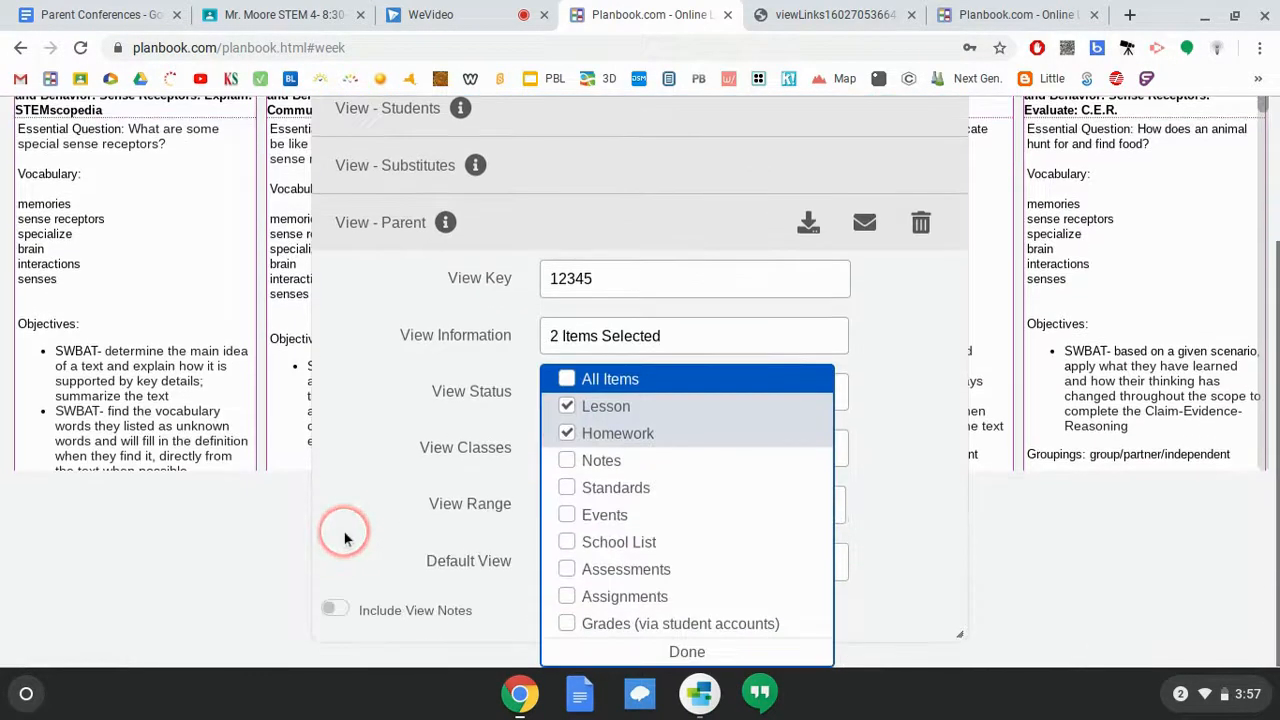
click(368, 537)
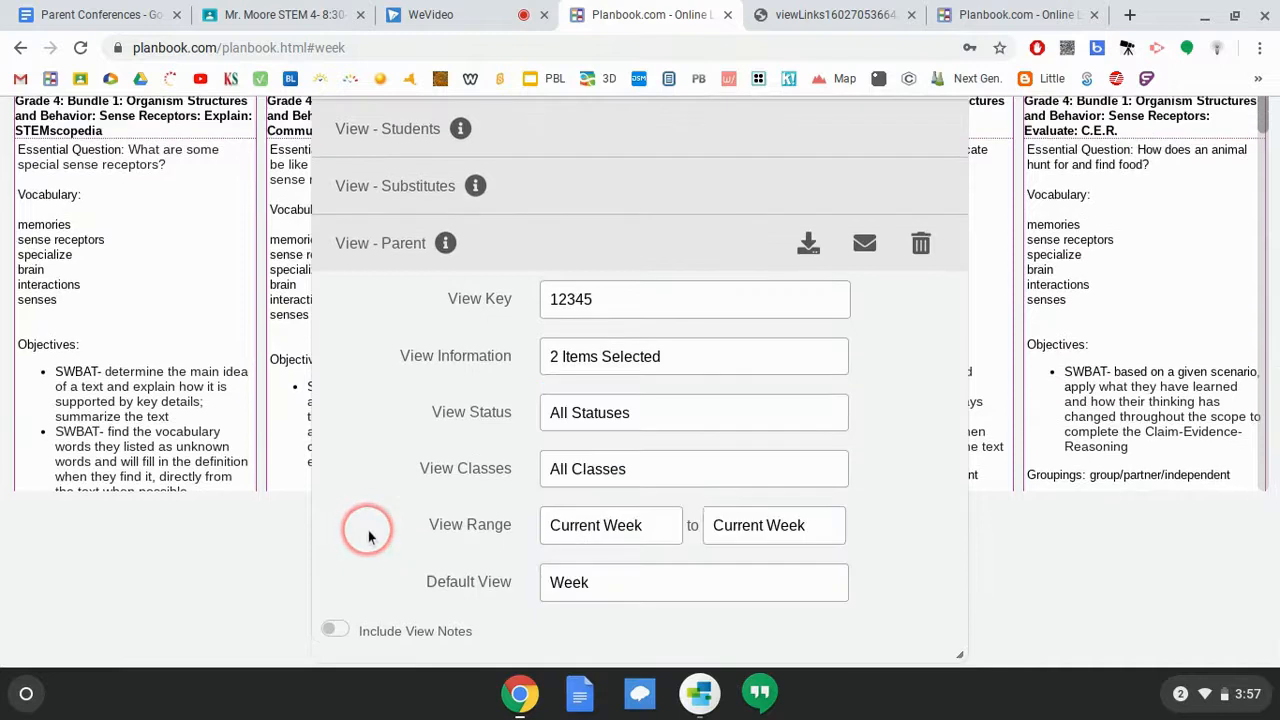
- Limit the Parent profile to class STEM 5, then download and open its view links file
click(563, 468)
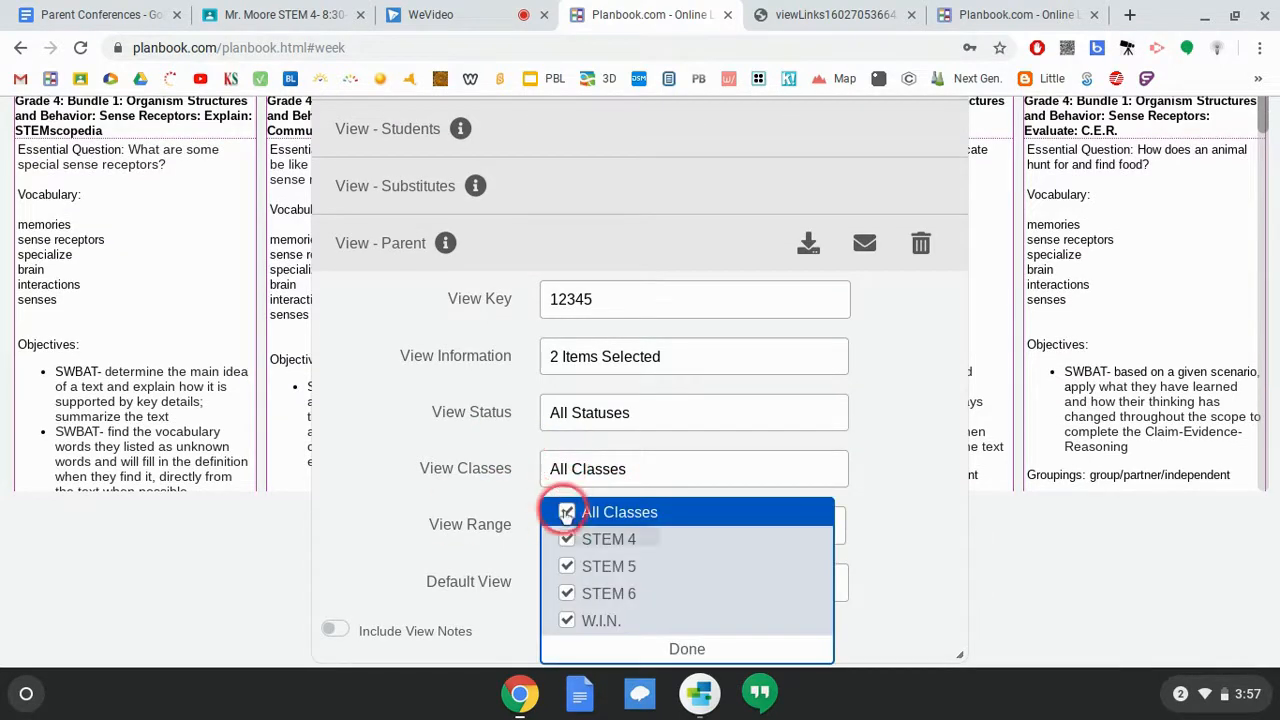
click(566, 512)
click(566, 566)
click(678, 648)
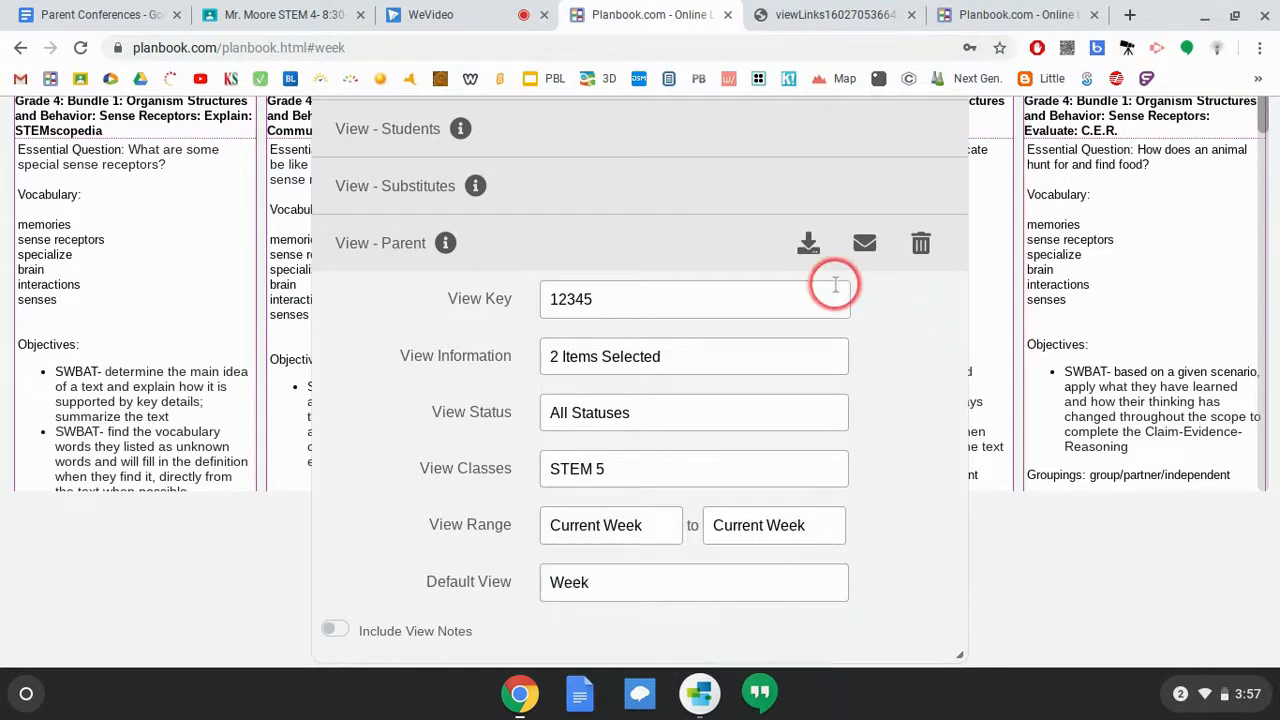
click(807, 245)
click(1051, 591)
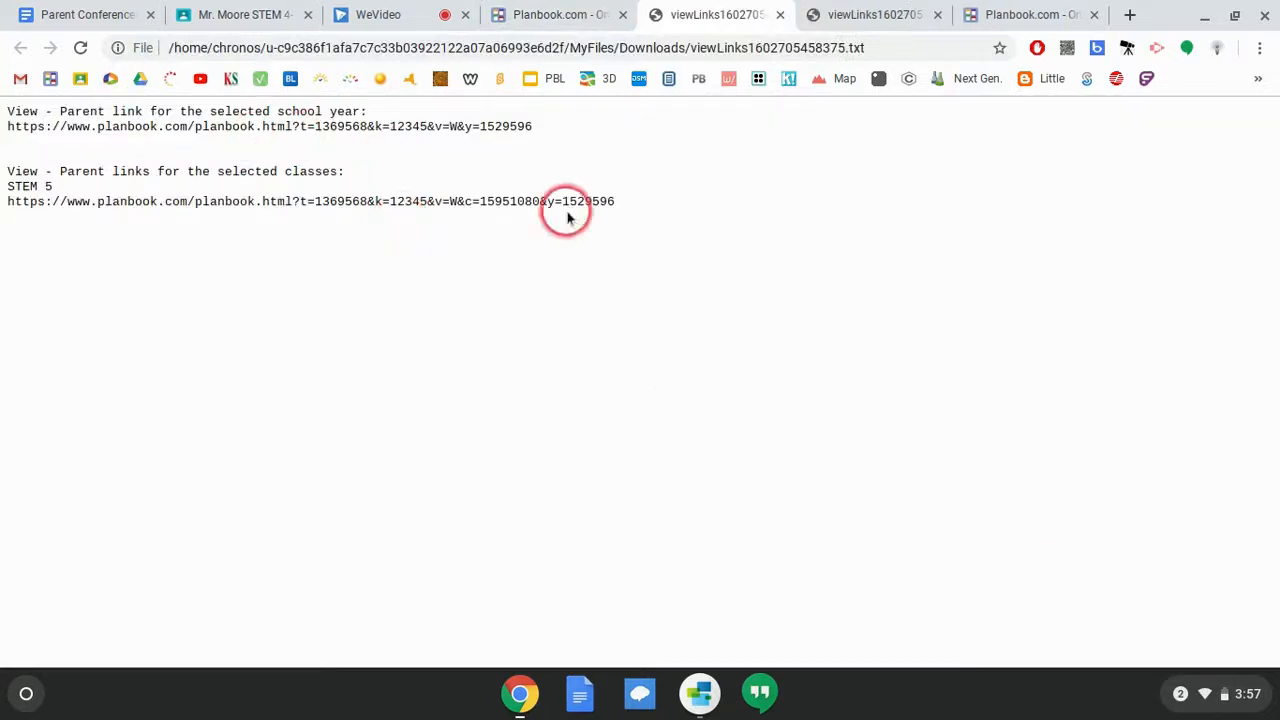
- Open the Parent school-year link in a new tab, showing STEM 5 food-web lessons for 10/12–10/16/2020
drag(545, 133, 8, 127)
key(ctrl+c)
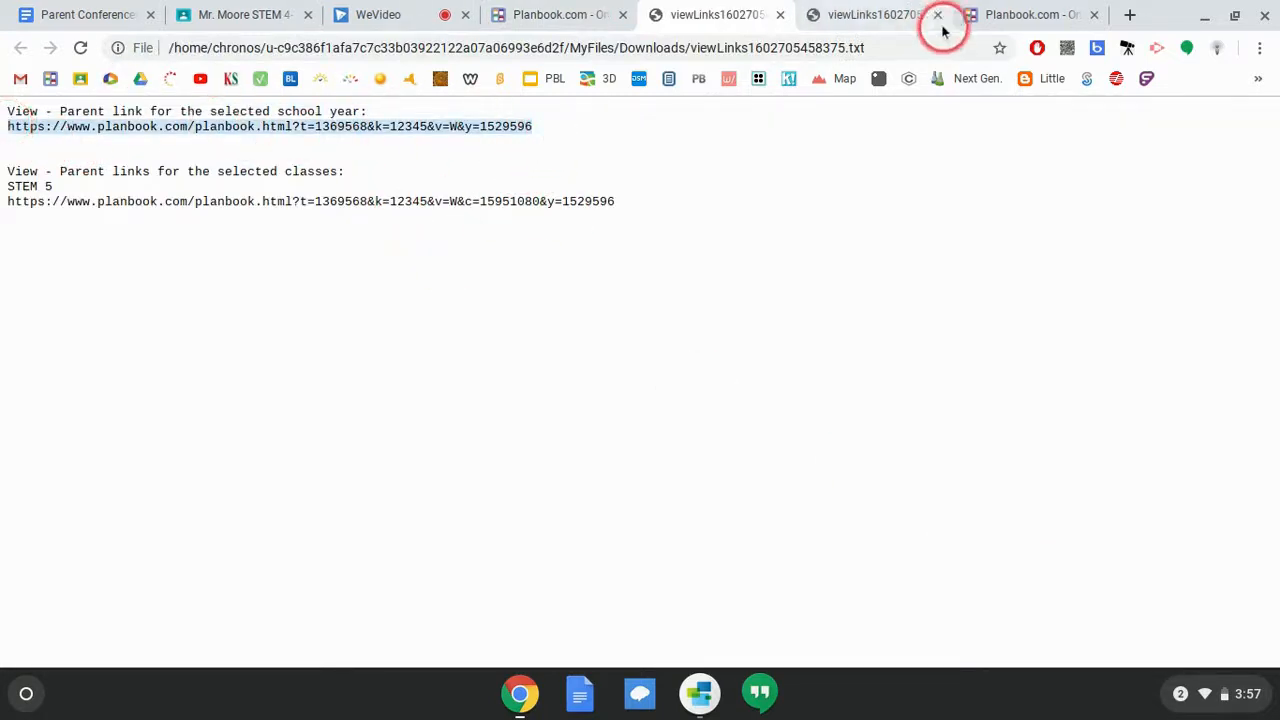
click(1128, 17)
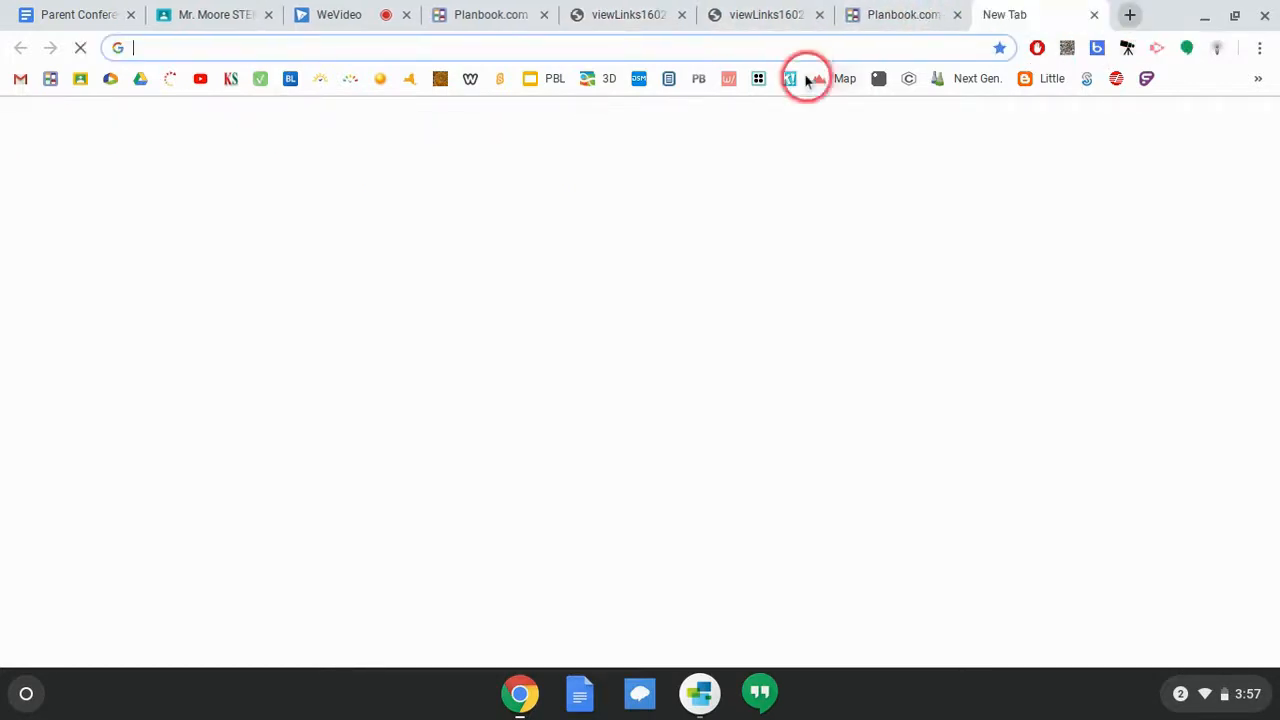
key(ctrl+v)
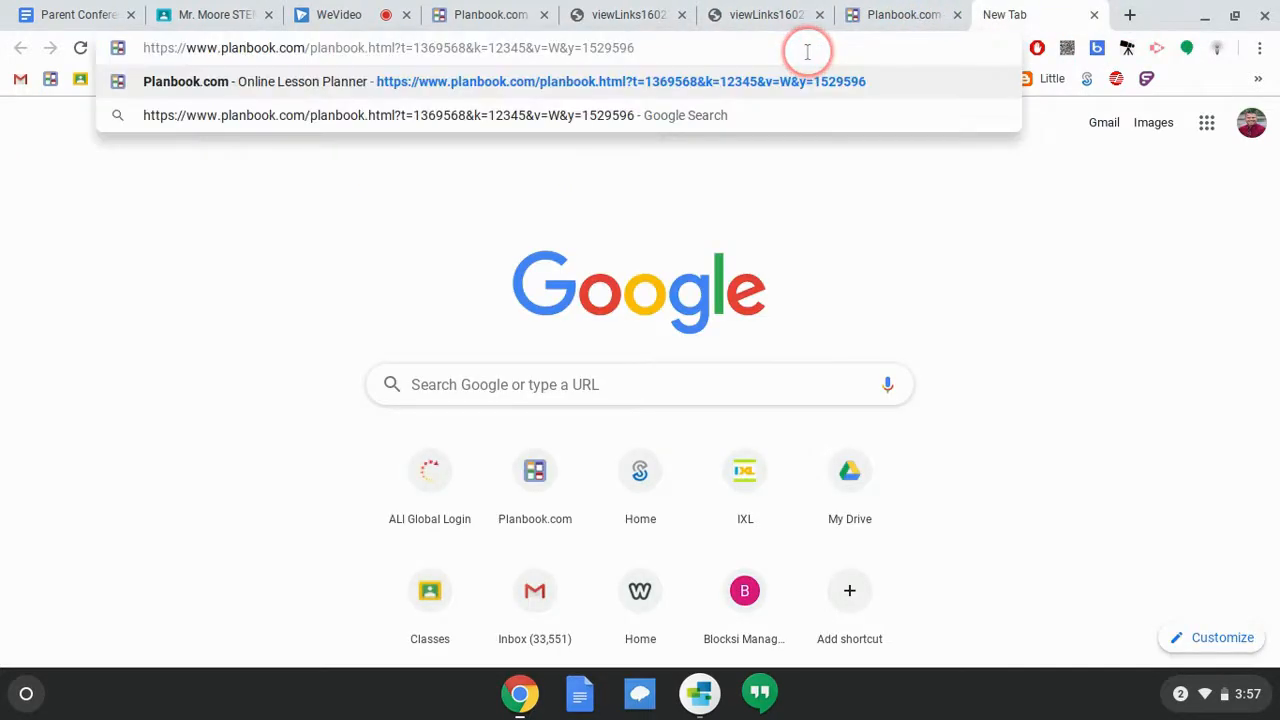
key(Return)
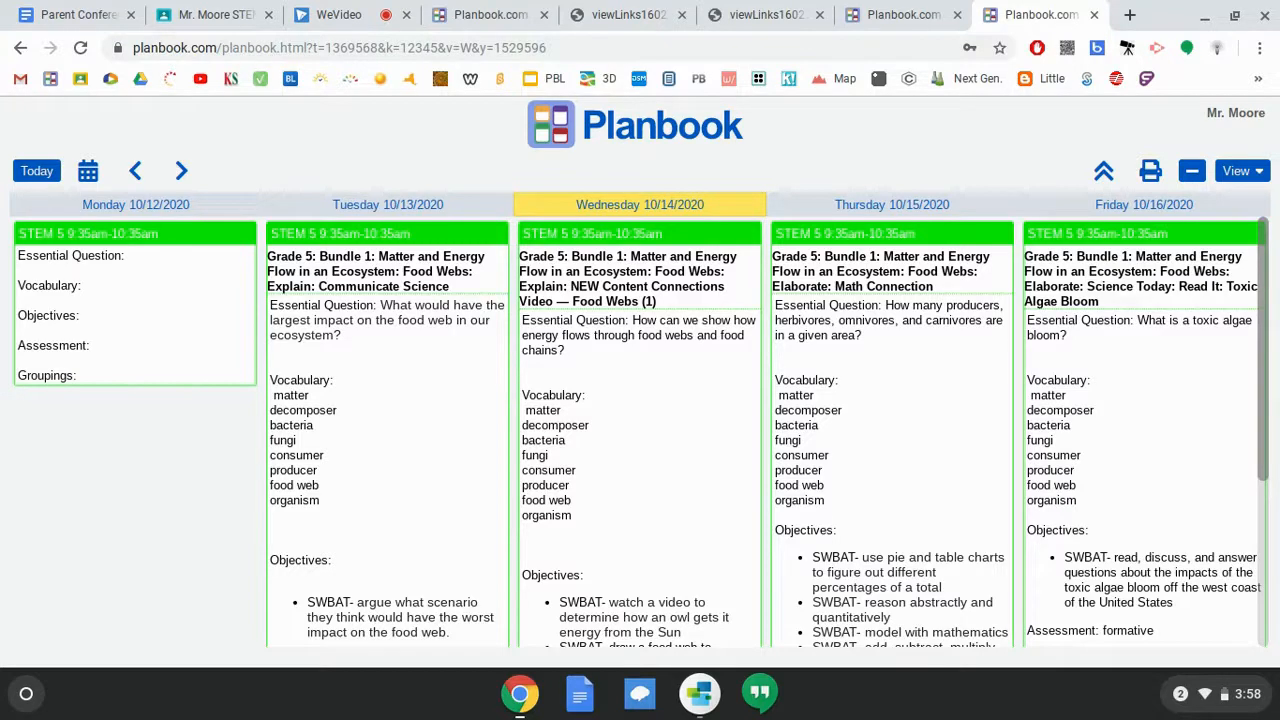
click(377, 132)
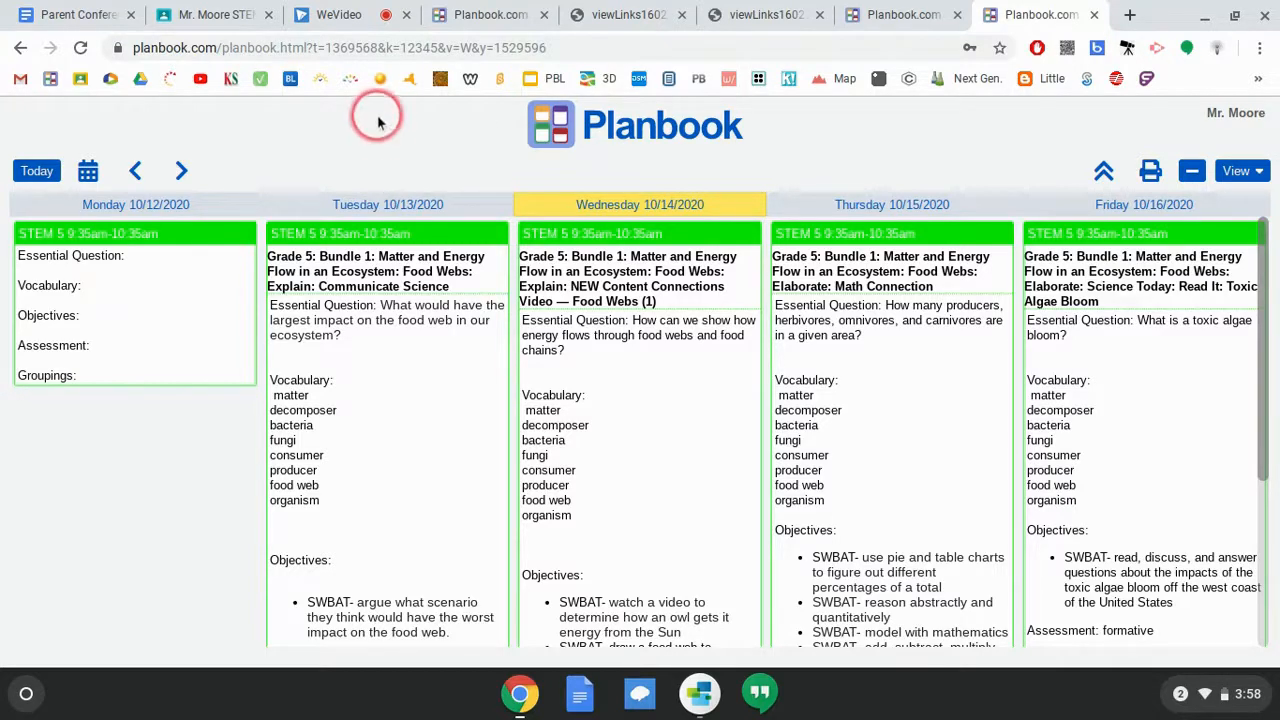
click(346, 140)
click(485, 171)
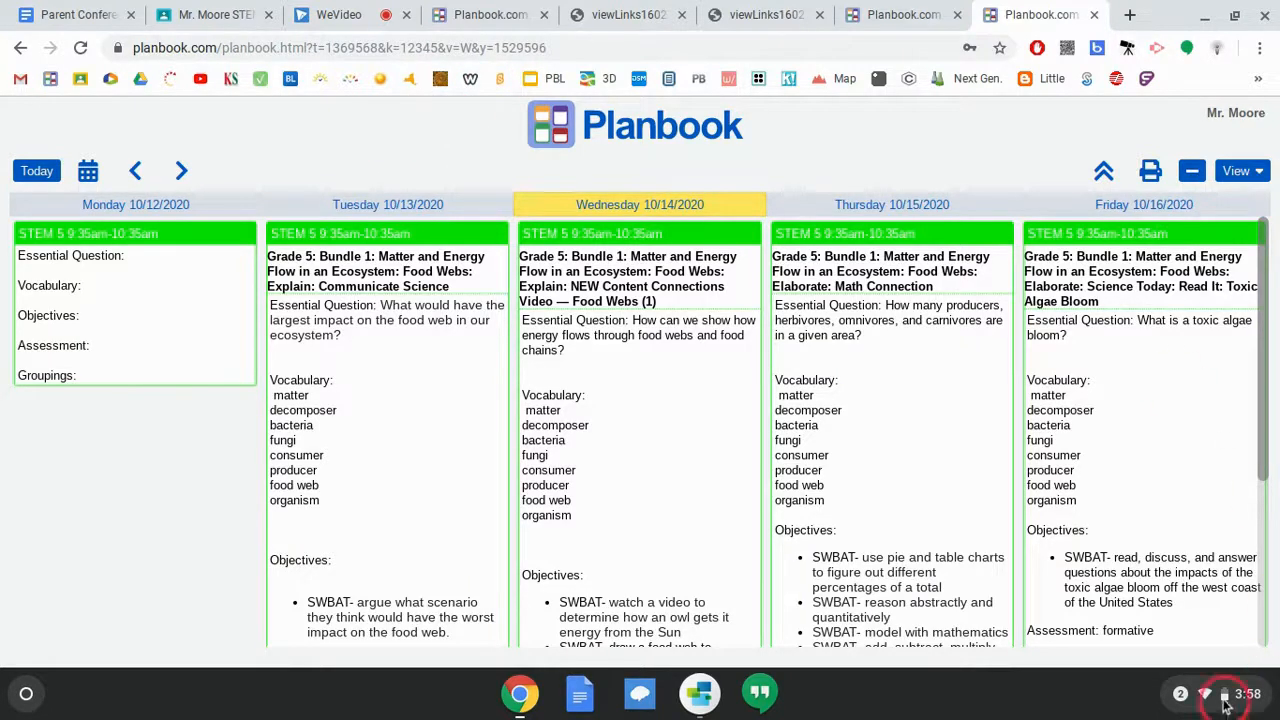